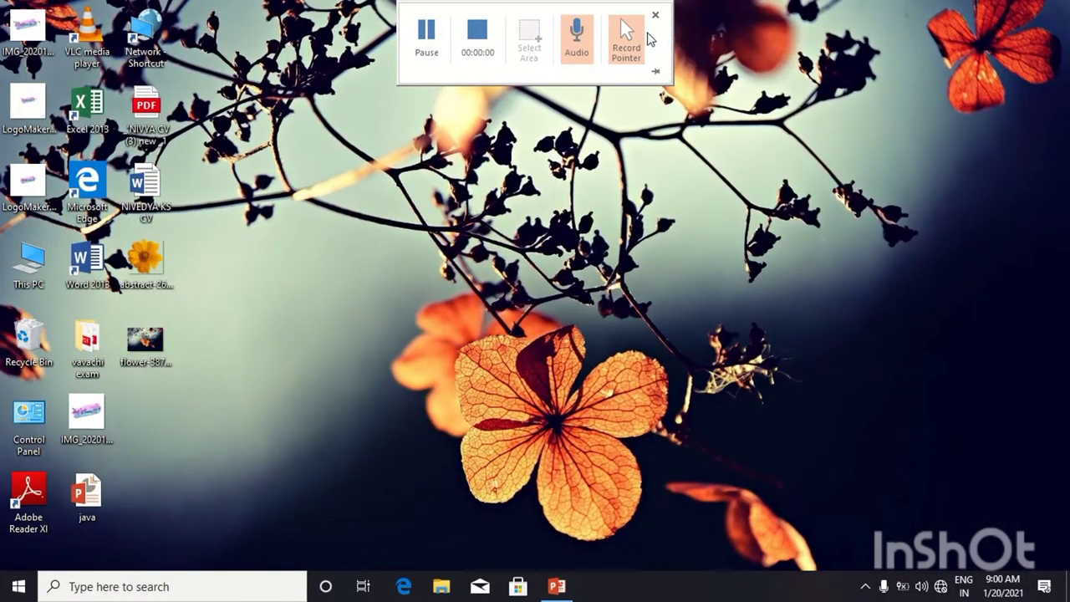
Launch PowerPoint on a blank title slide and start inserting a picture from a file.
click(556, 586)
click(100, 67)
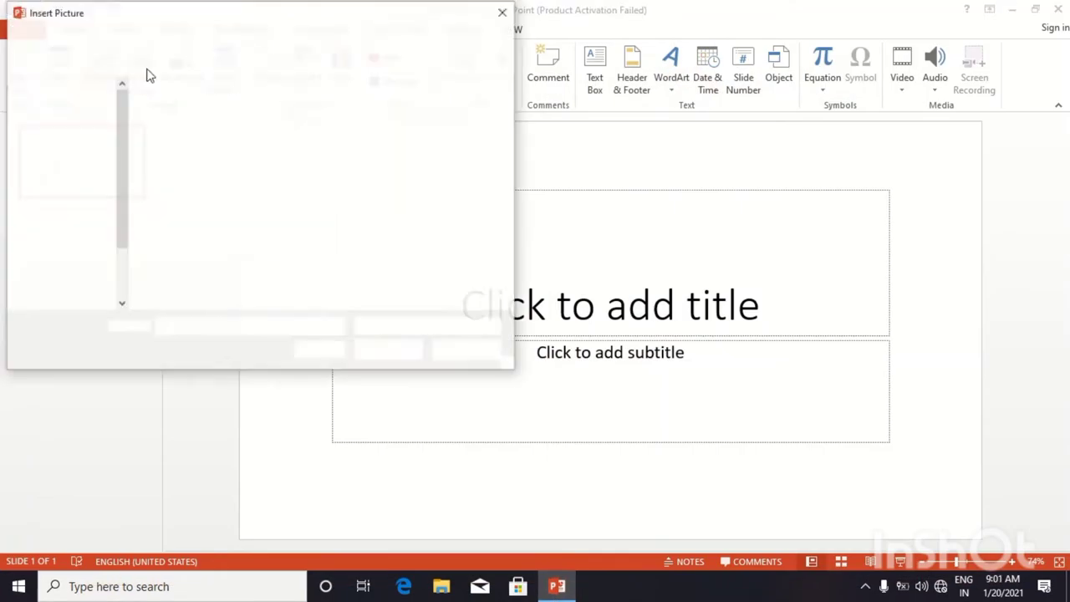
Insert the dark flower photo and stretch it to fill the slide at 13.33 by 7.5 inches.
double_click(367, 132)
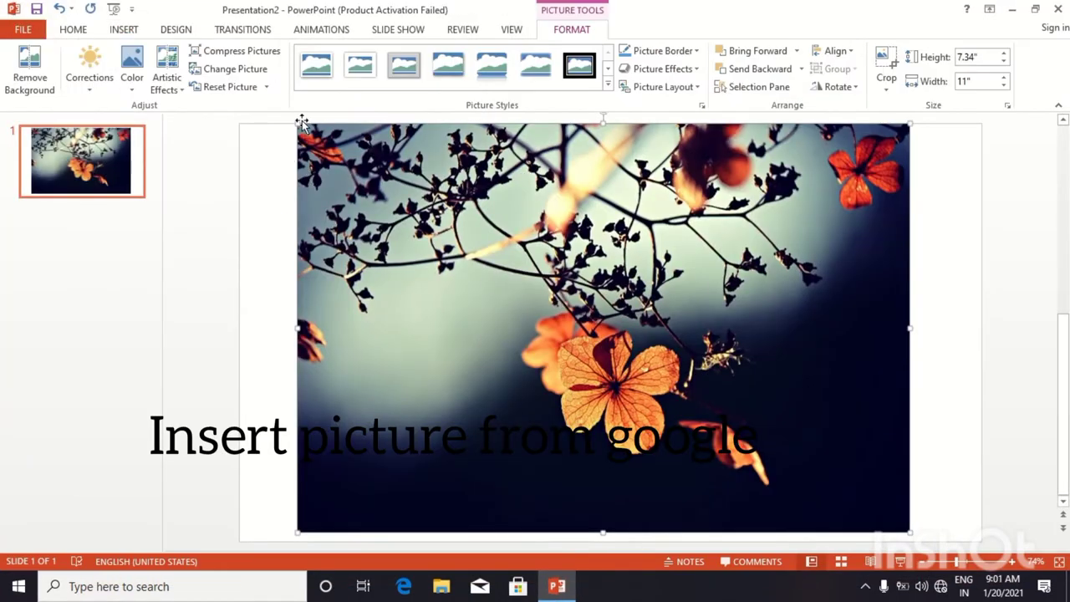
drag(294, 328, 240, 332)
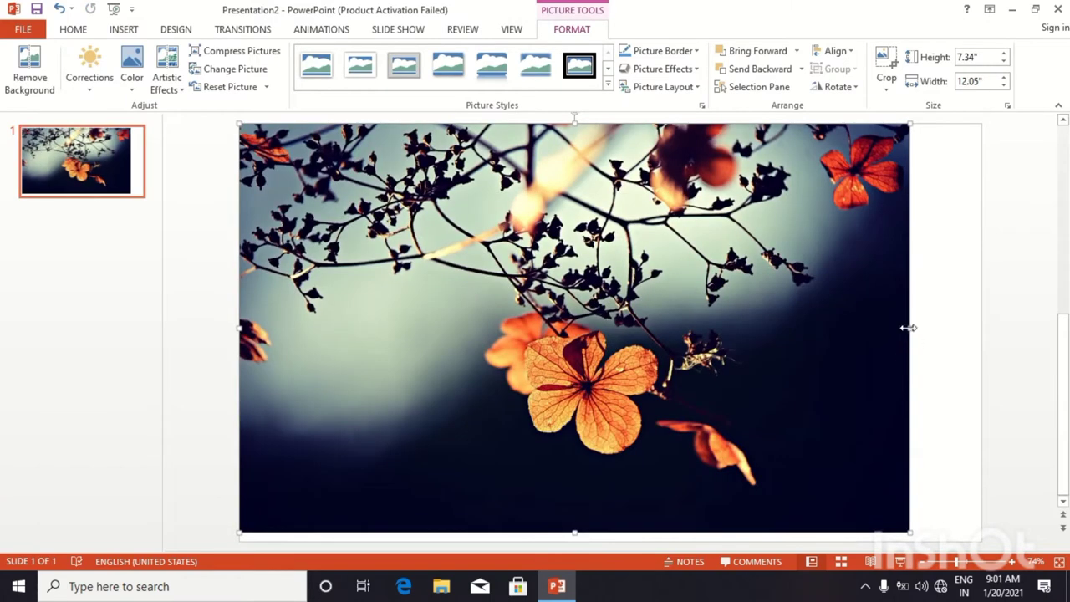
drag(909, 329, 981, 330)
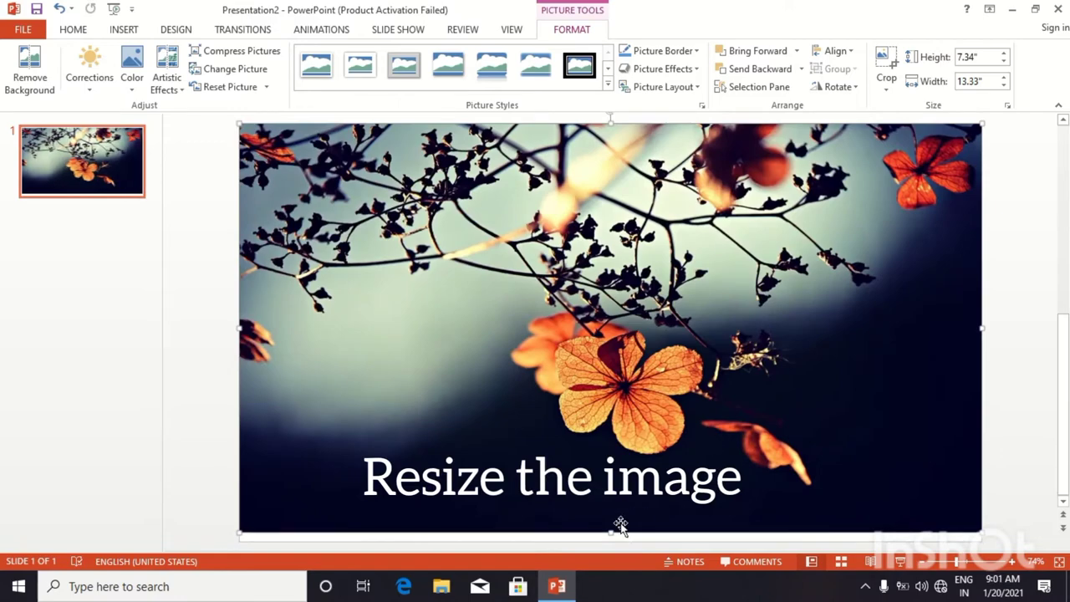
drag(611, 532, 611, 539)
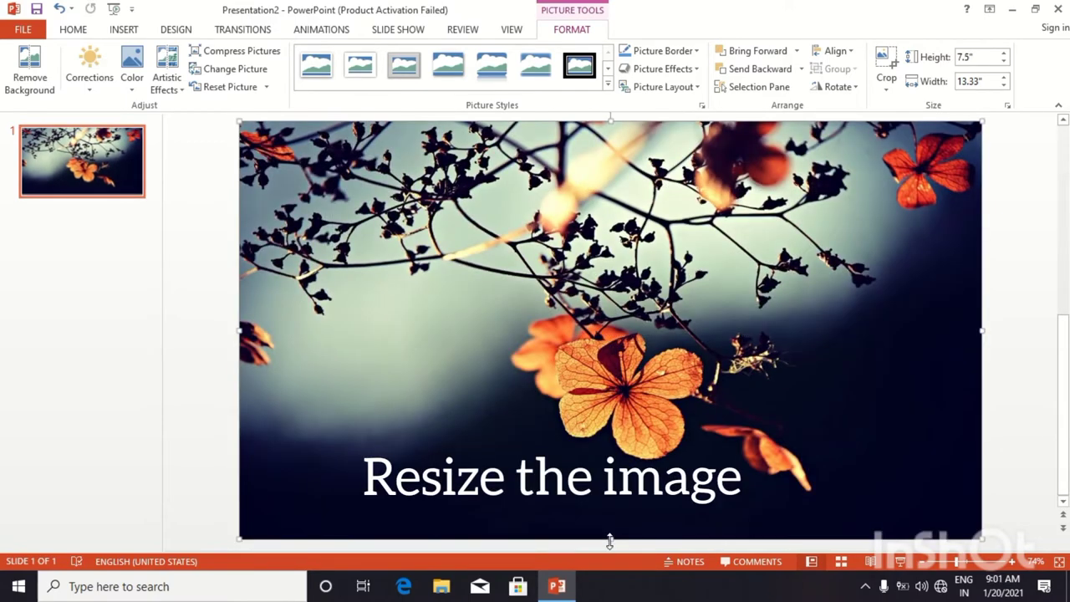
Insert the yellow flower abstract-2675672_1280 and shrink it to about 1.17 by 1.2 inches near the top-left.
click(124, 29)
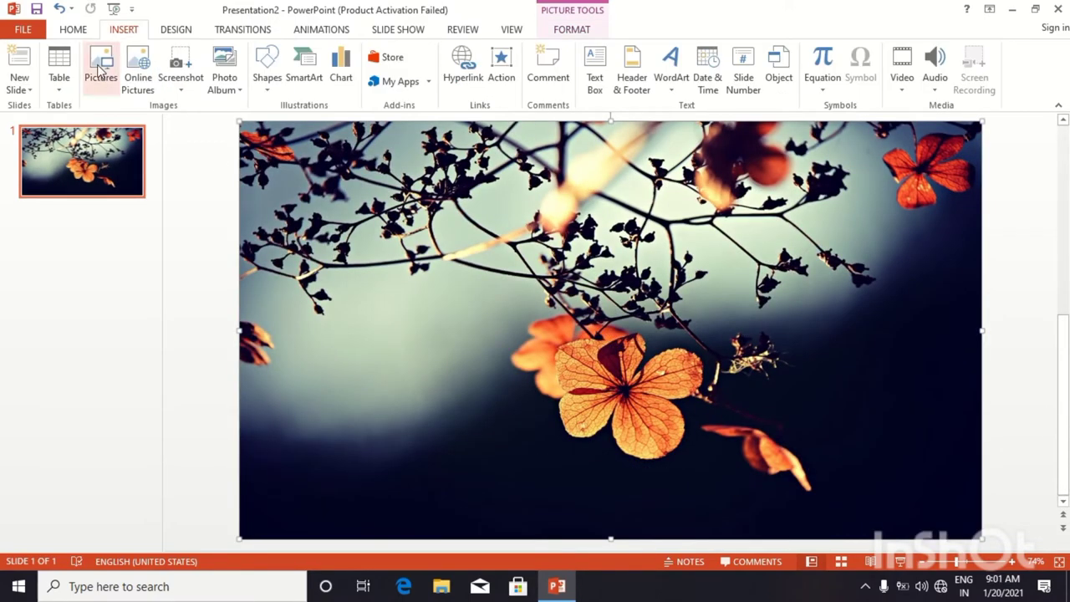
click(100, 67)
double_click(260, 106)
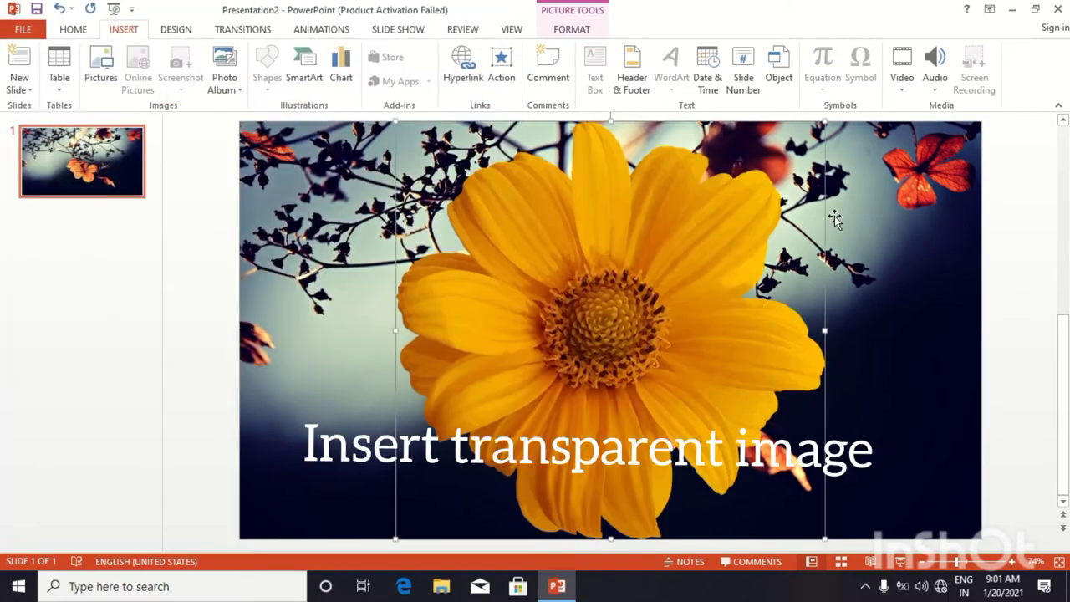
drag(482, 239, 336, 174)
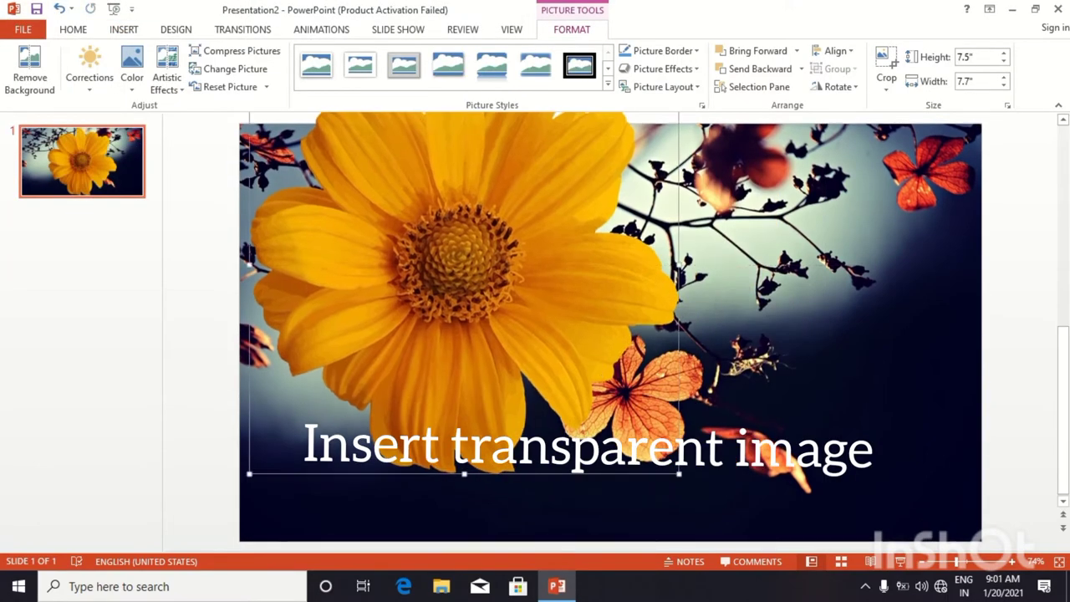
mouse_move(680, 473)
mouse_down()
mouse_move(388, 191)
mouse_move(450, 357)
mouse_move(387, 304)
mouse_move(287, 163)
mouse_up()
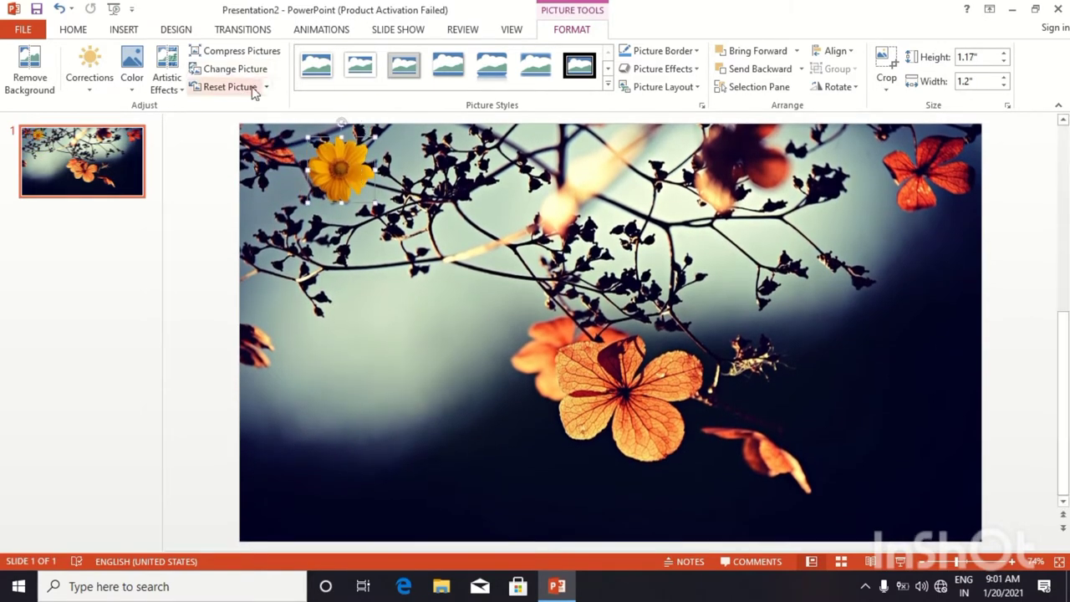
click(318, 33)
Apply the Down Lines motion path to the yellow flower.
click(674, 92)
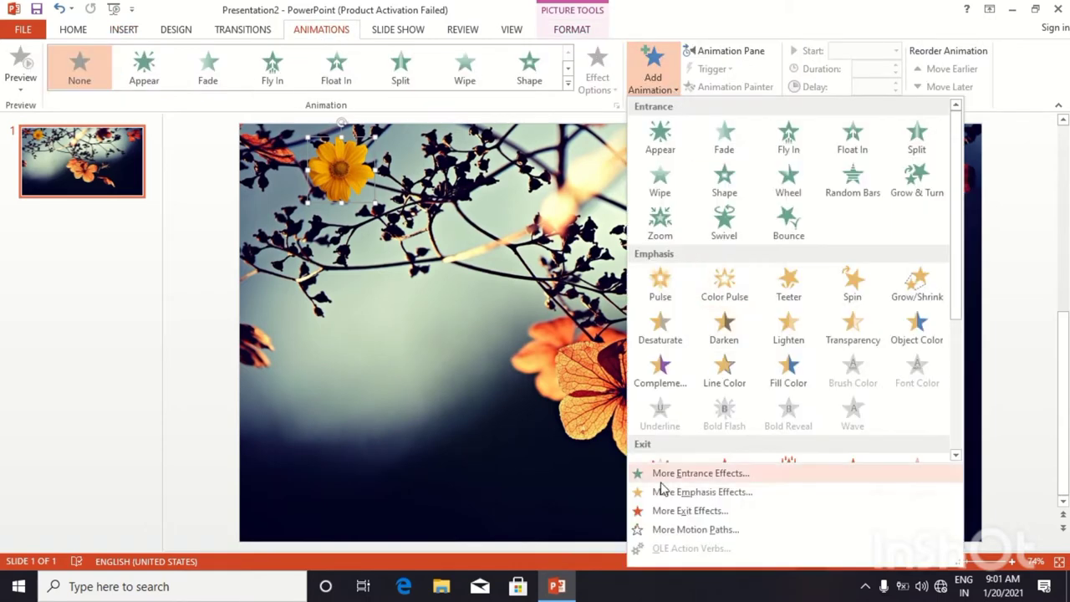
click(701, 529)
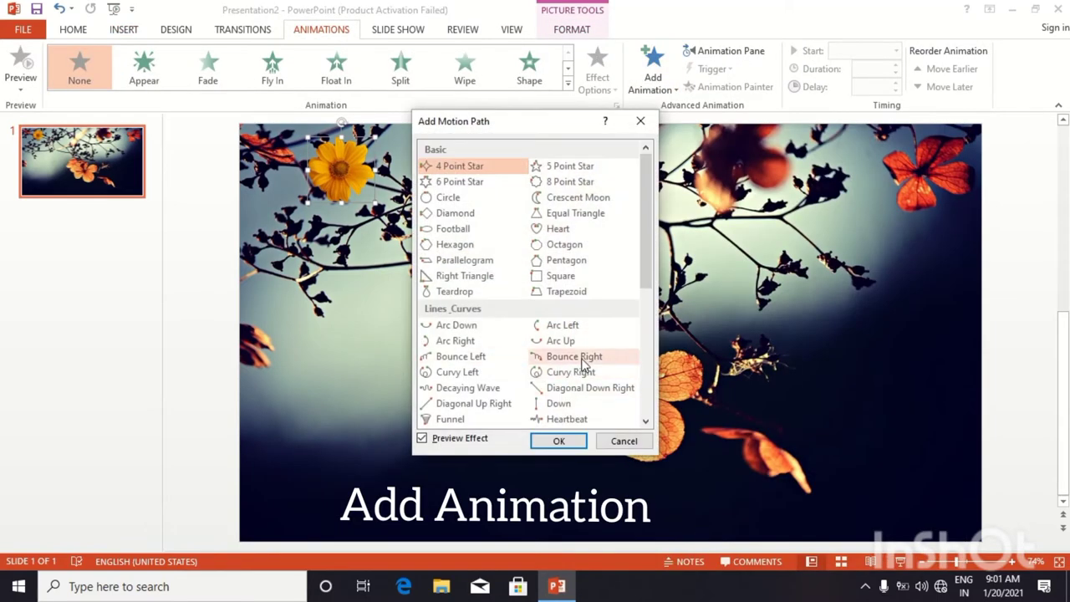
click(558, 403)
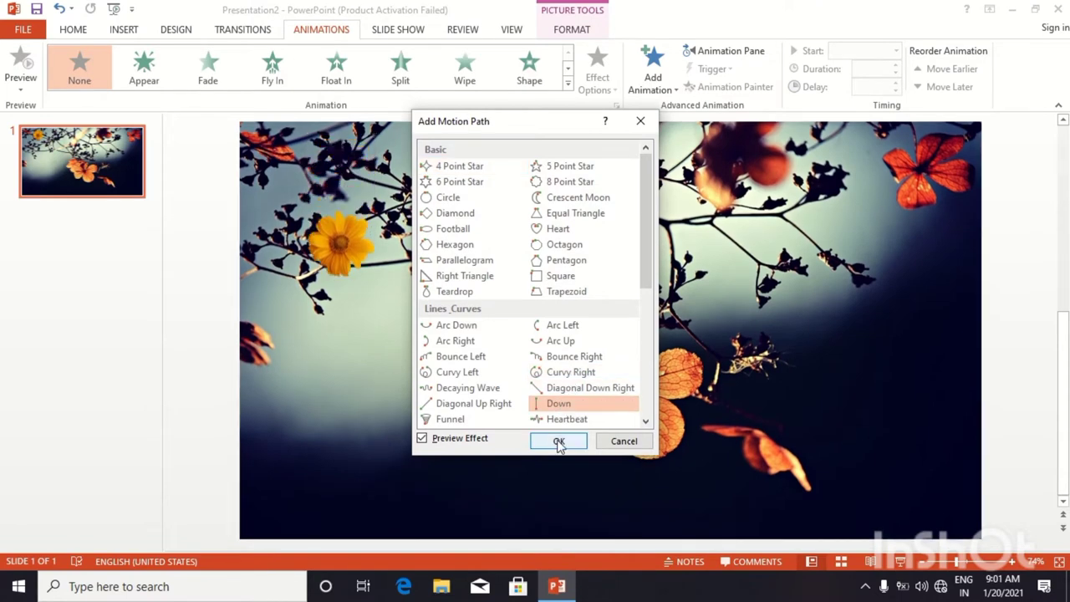
click(558, 441)
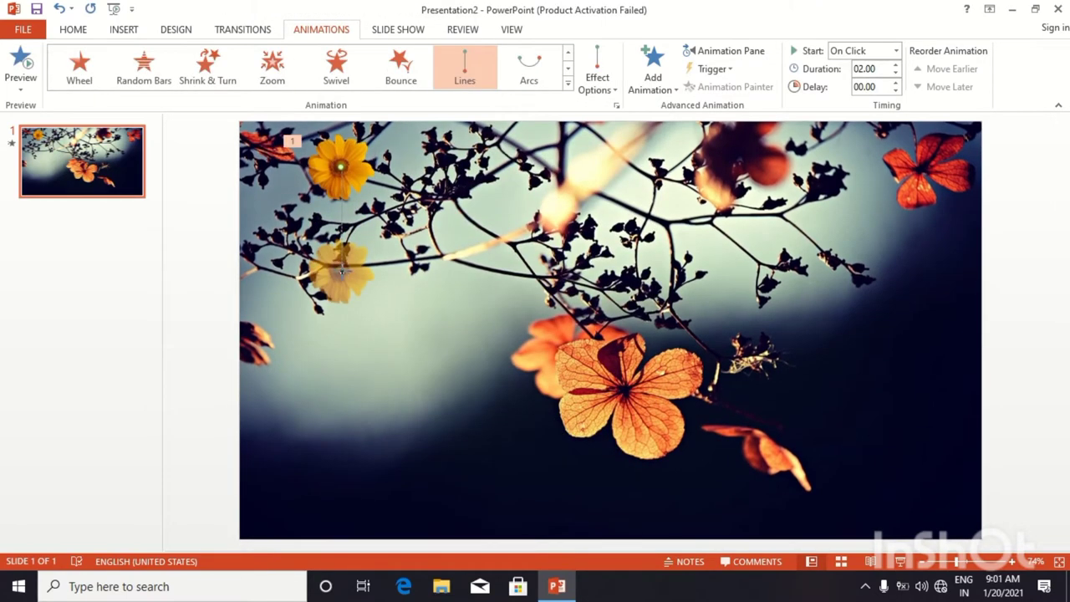
Set the flower's animation to start With Previous and last 01.50 seconds.
click(356, 149)
click(895, 50)
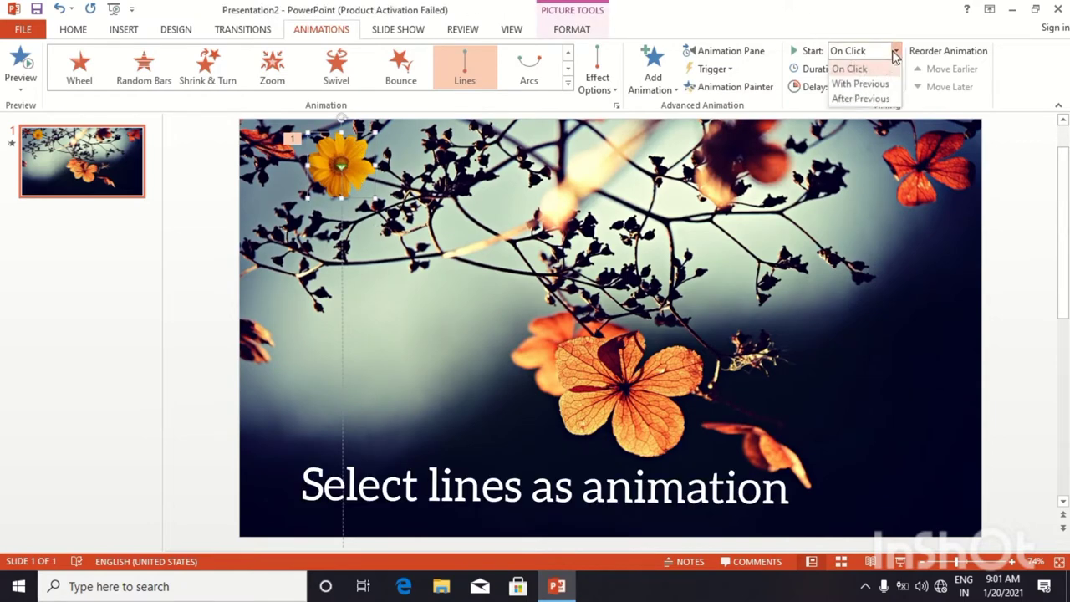
click(857, 83)
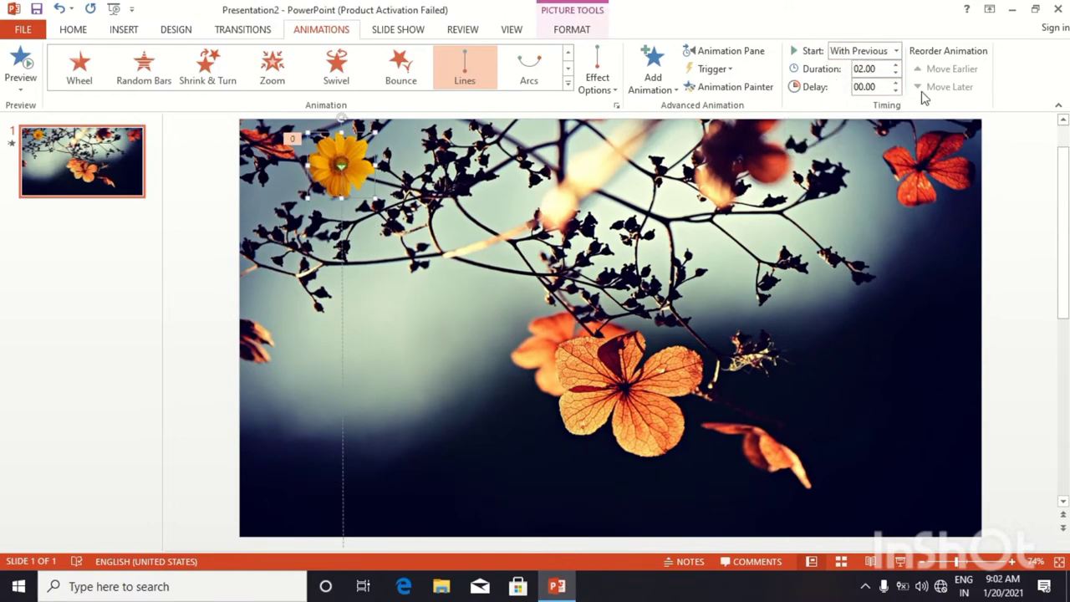
click(895, 74)
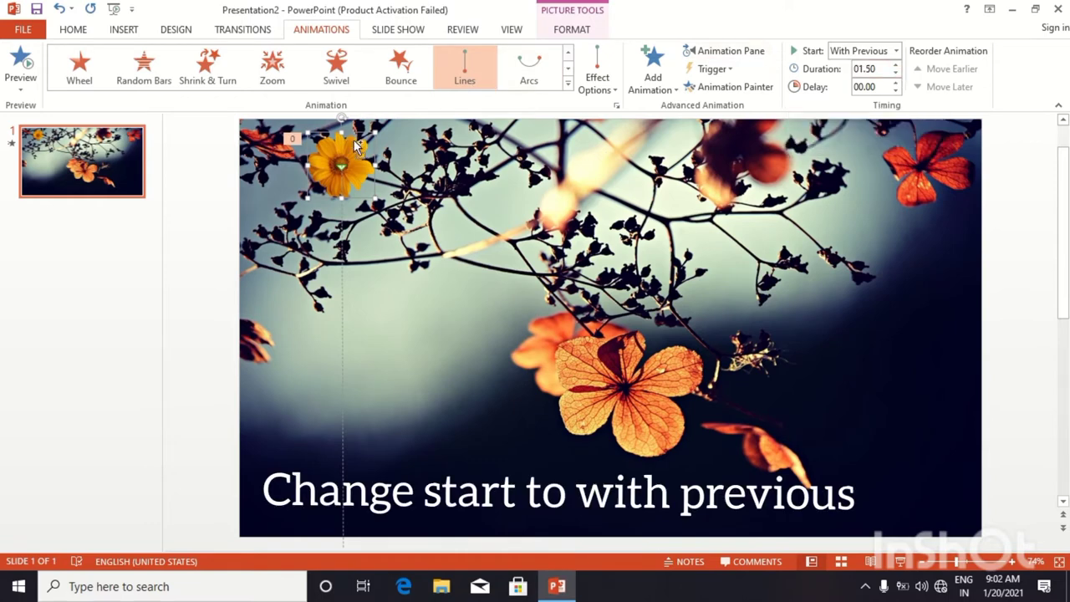
Copy the animated flower and place pasted copies to its right, at the top and lower left.
key(ctrl+c)
key(ctrl+v)
drag(357, 146, 430, 186)
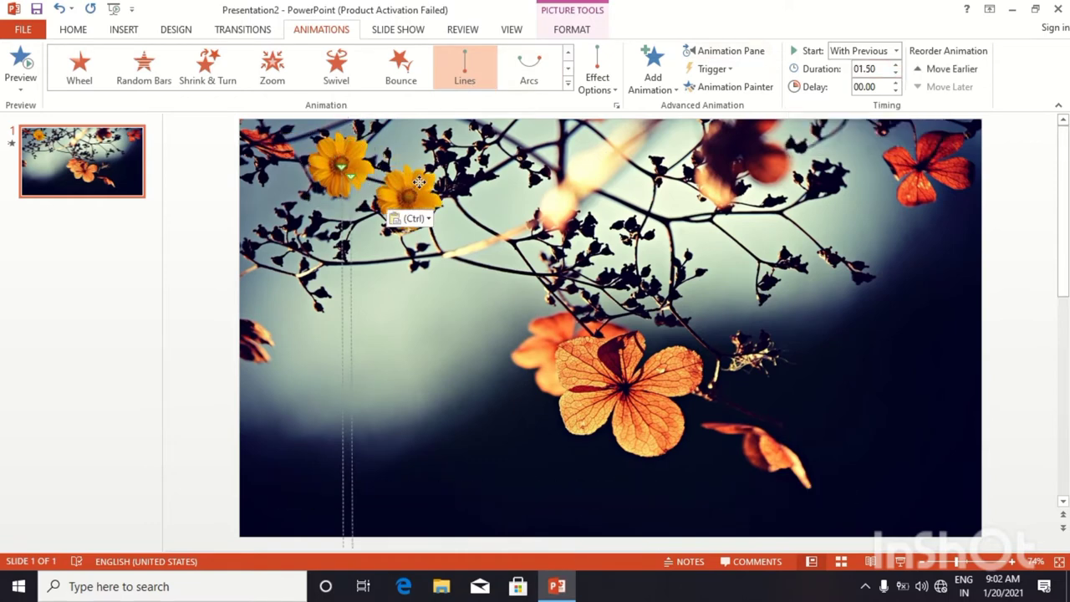
key(ctrl+v)
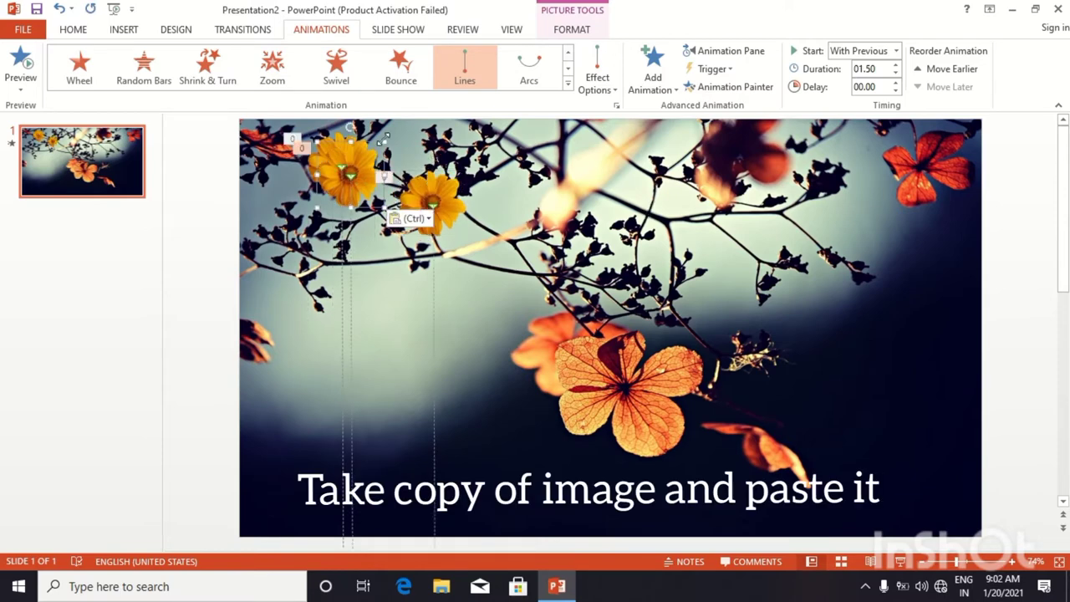
drag(362, 154, 541, 138)
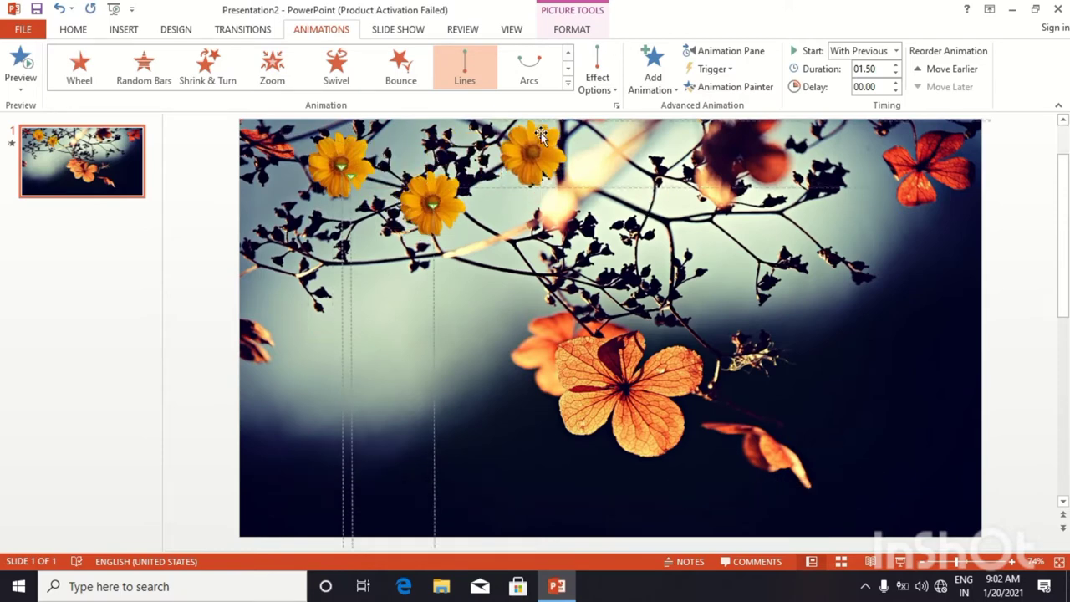
key(ctrl+v)
mouse_move(346, 165)
mouse_down()
mouse_move(272, 221)
mouse_move(265, 247)
mouse_up()
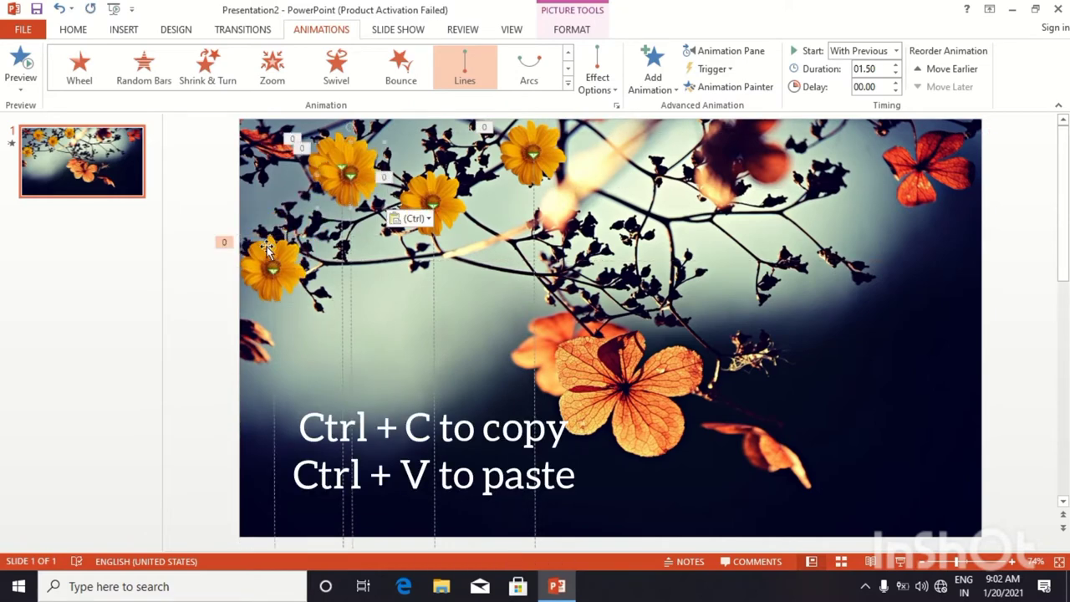
click(330, 174)
drag(365, 164, 602, 196)
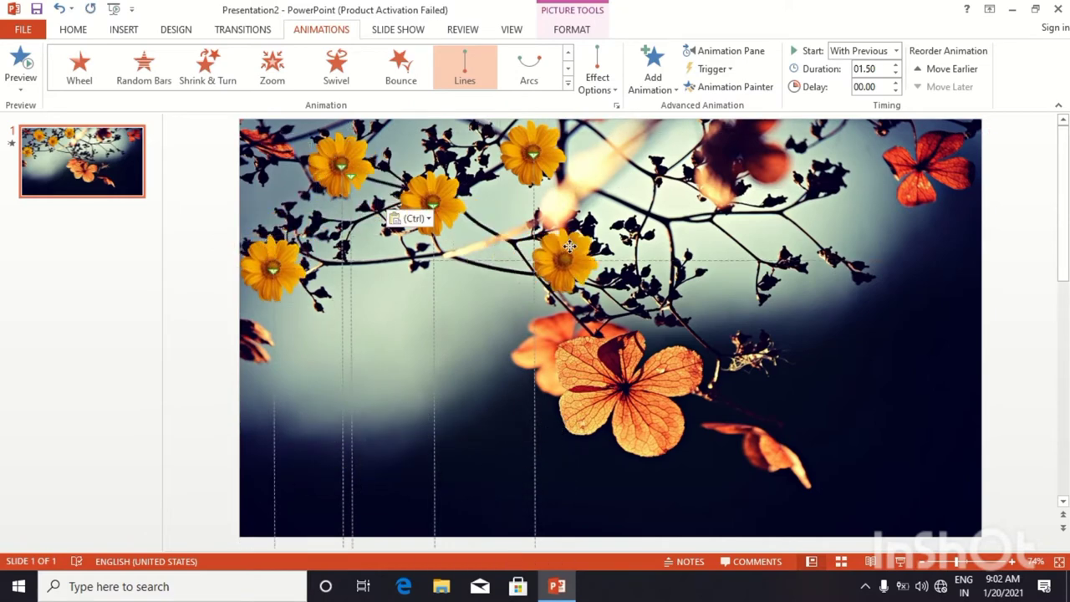
Paste four more flower copies across the right side, upper right and centre of the slide.
key(ctrl+v)
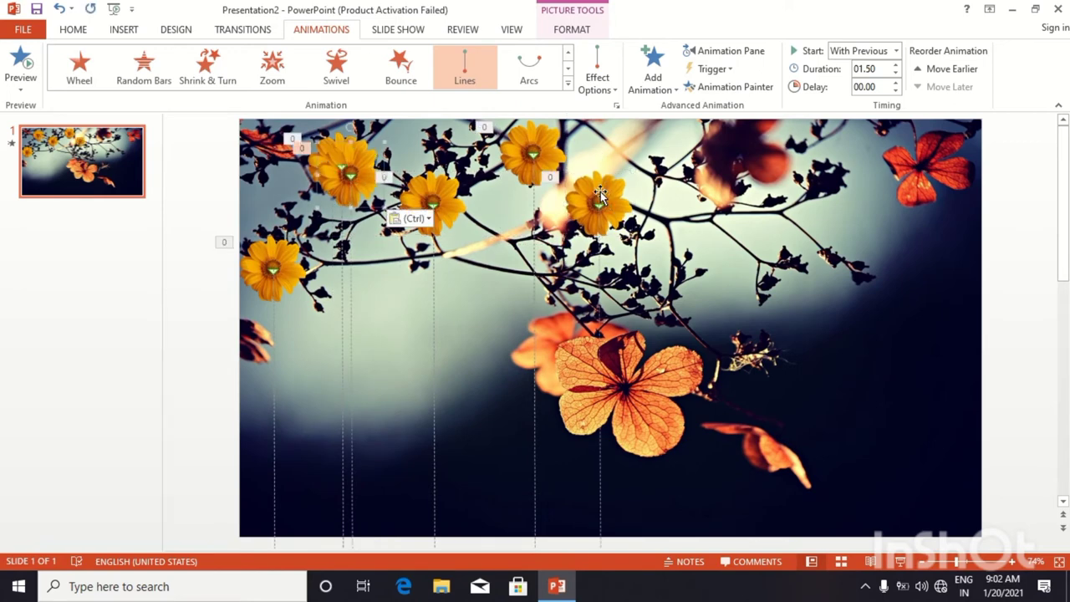
mouse_move(355, 176)
mouse_down()
mouse_move(703, 288)
mouse_move(727, 213)
mouse_up()
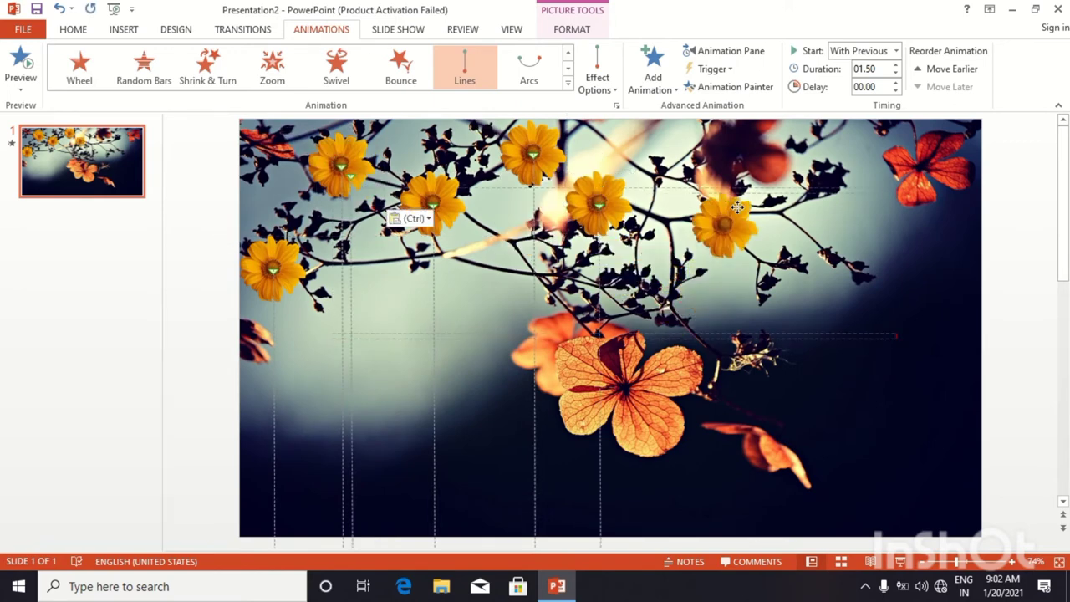
key(ctrl+v)
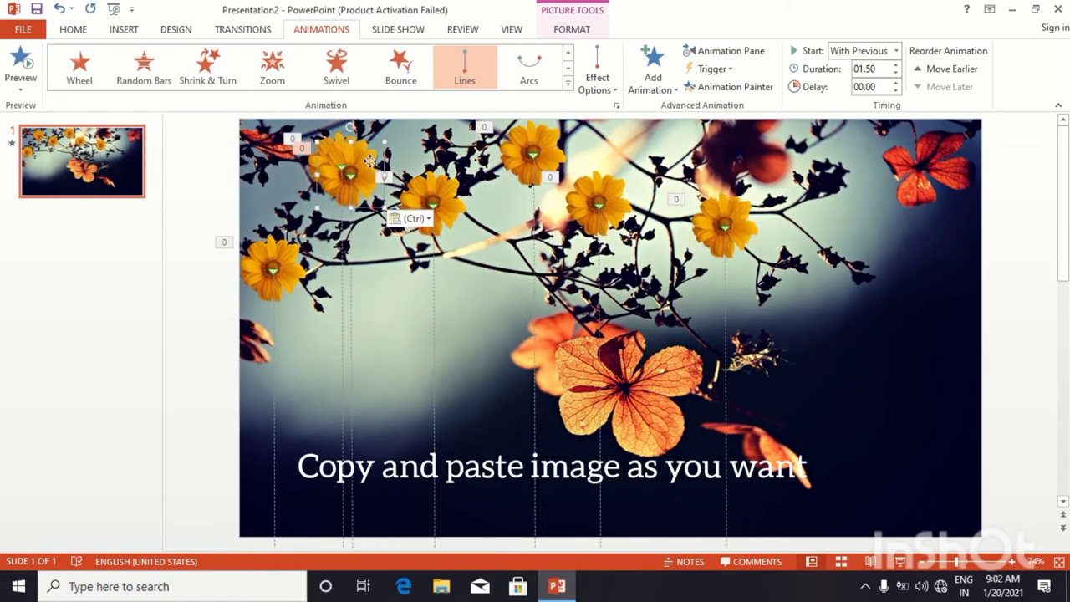
drag(370, 160, 836, 136)
key(ctrl+v)
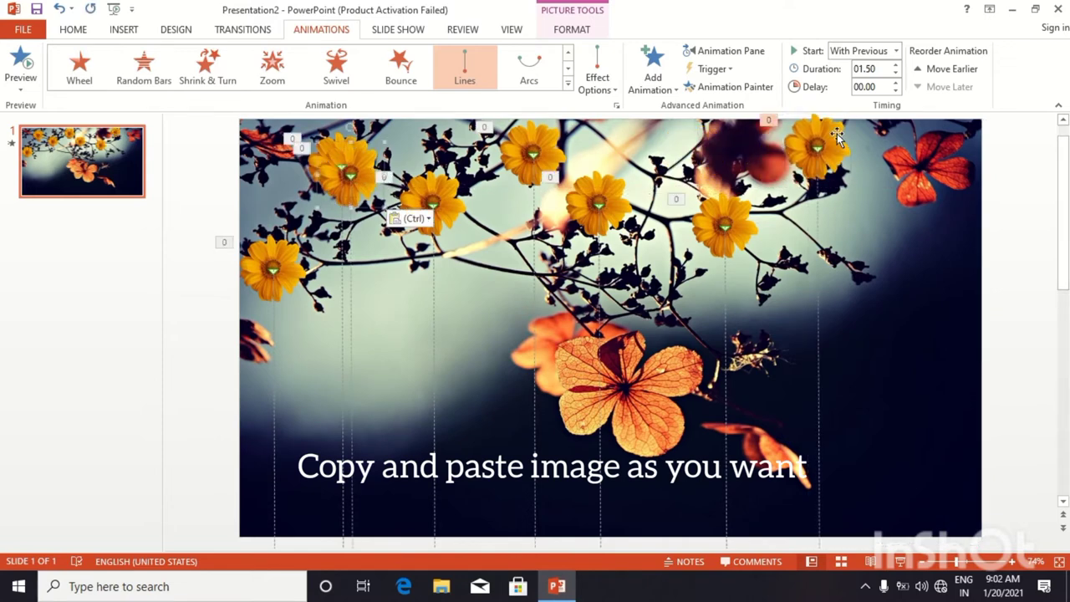
drag(351, 172, 864, 280)
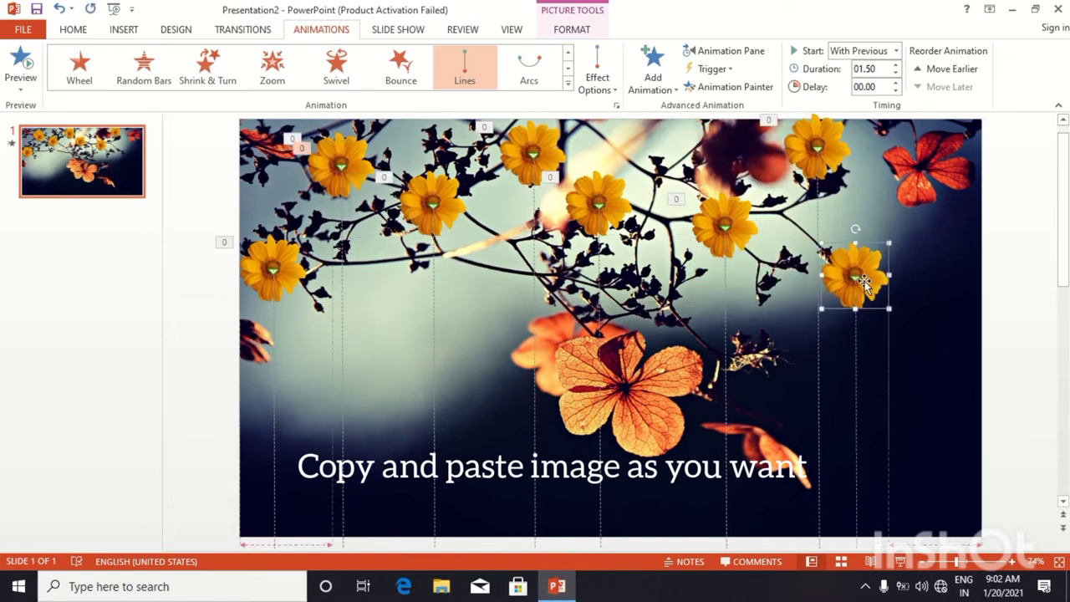
key(ctrl+v)
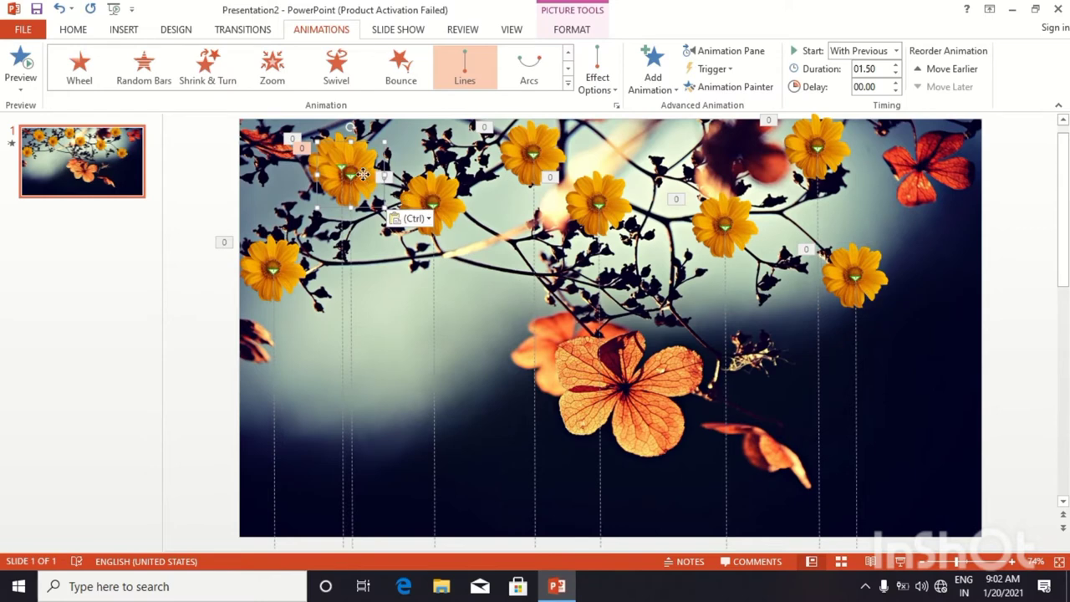
drag(364, 173, 674, 303)
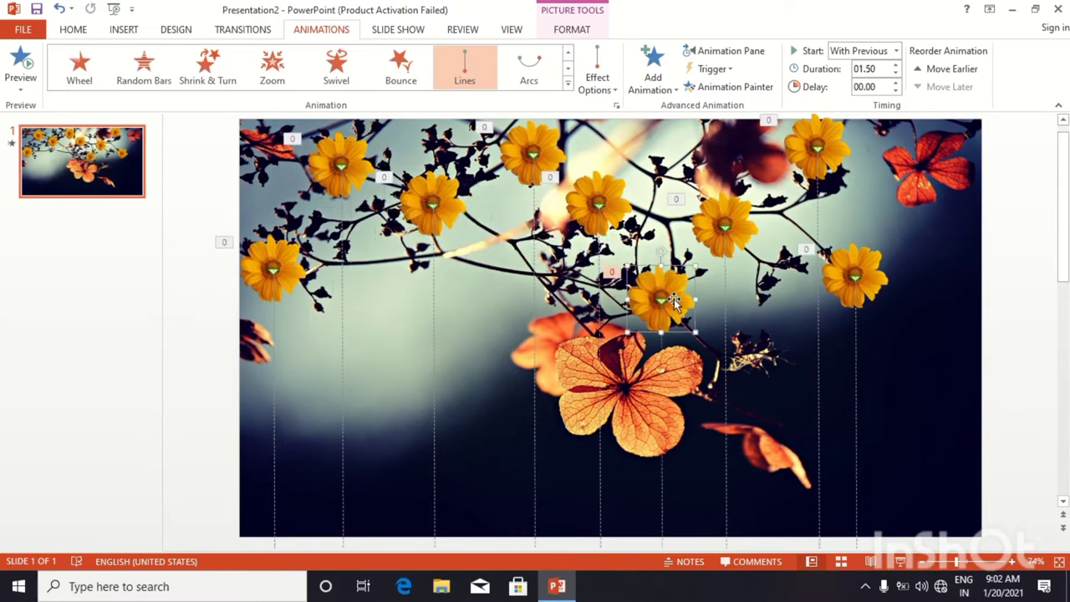
Drag the rightmost, middle and next flowers' path ends below the slide at different depths.
scroll(808, 499, down, 1)
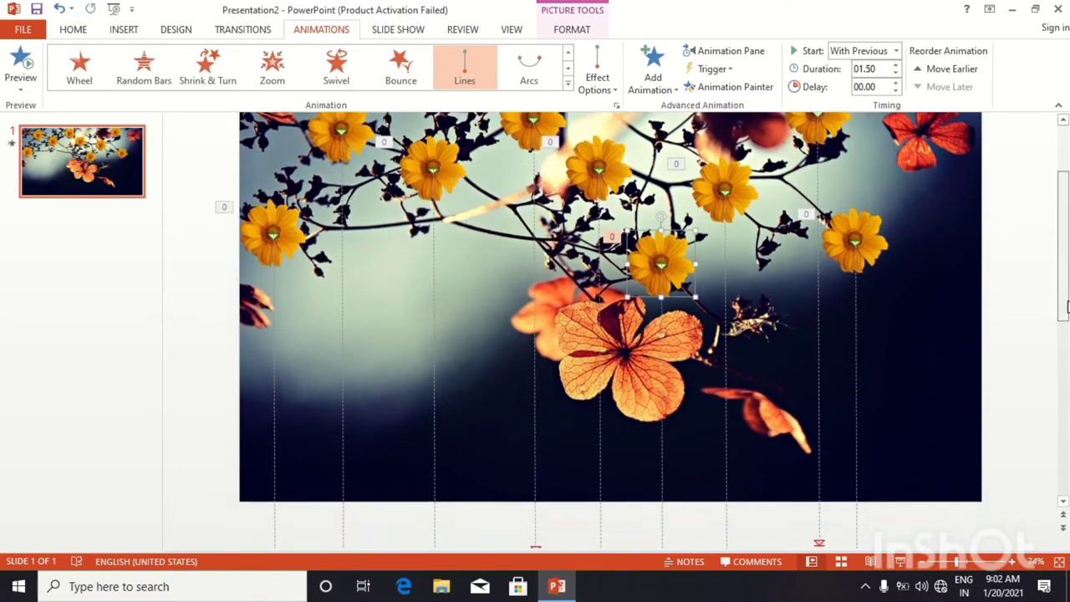
scroll(809, 499, down, 3)
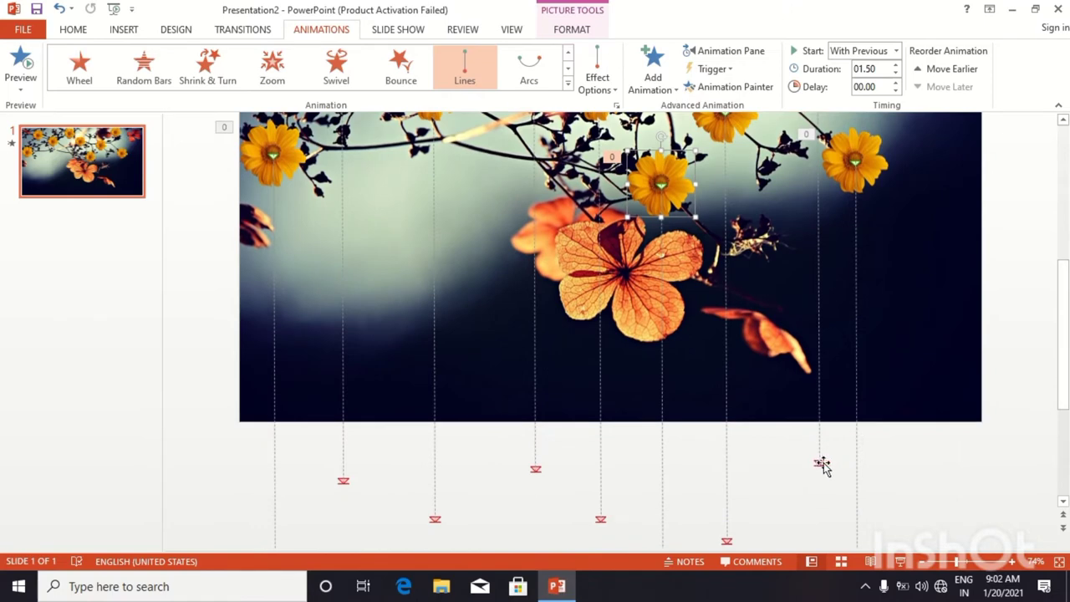
click(819, 467)
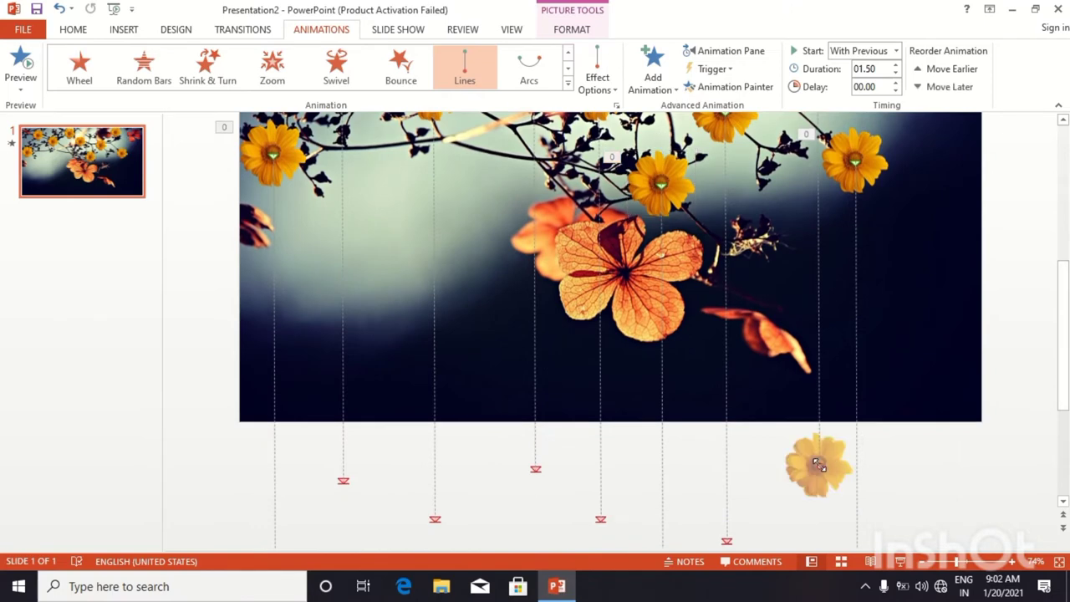
drag(819, 466, 819, 539)
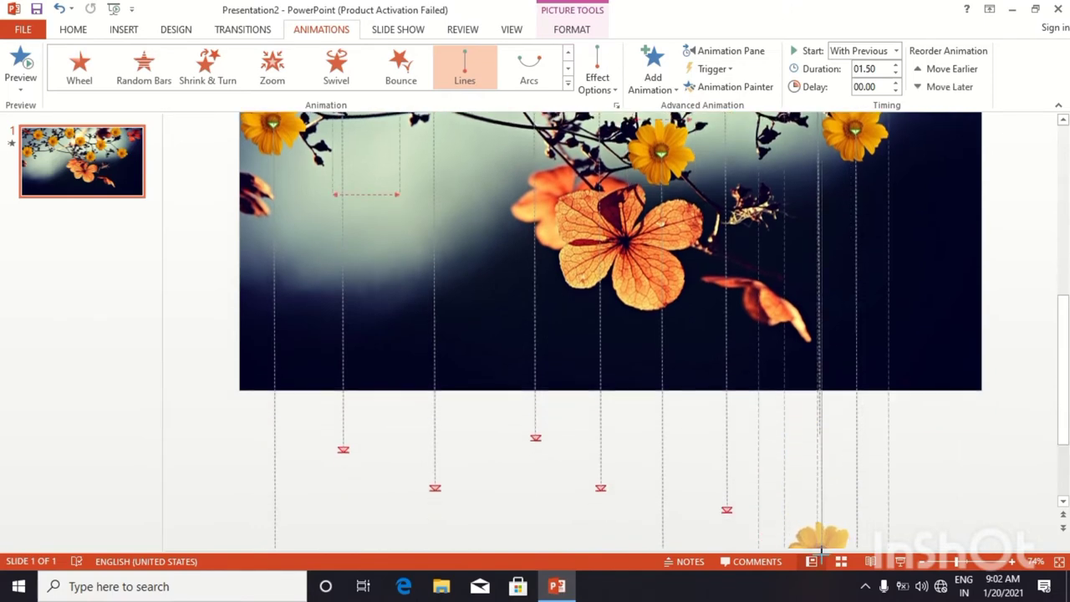
click(536, 434)
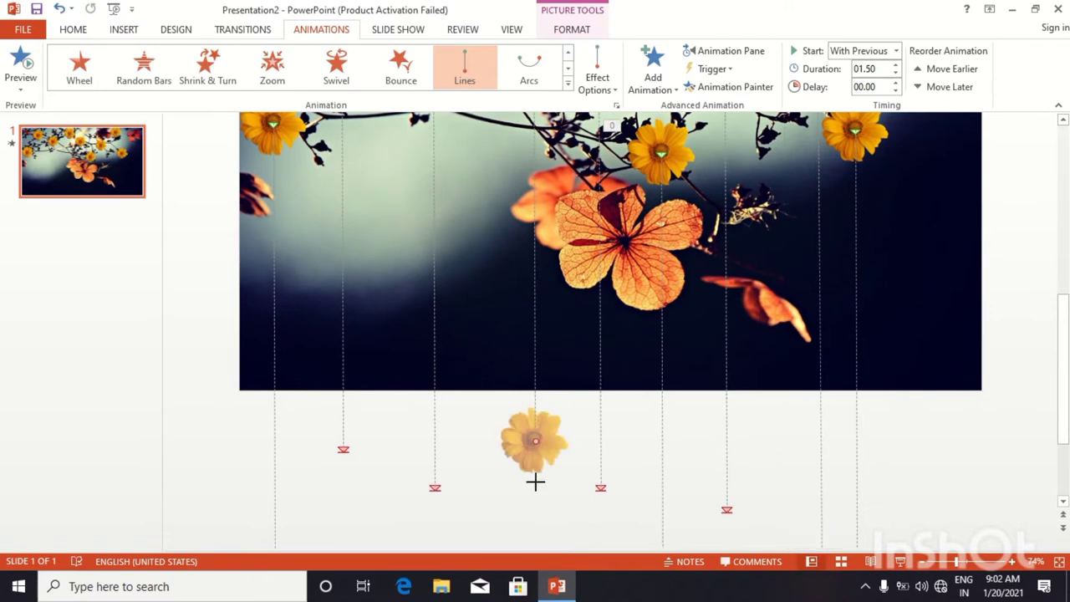
drag(535, 482, 539, 535)
click(428, 463)
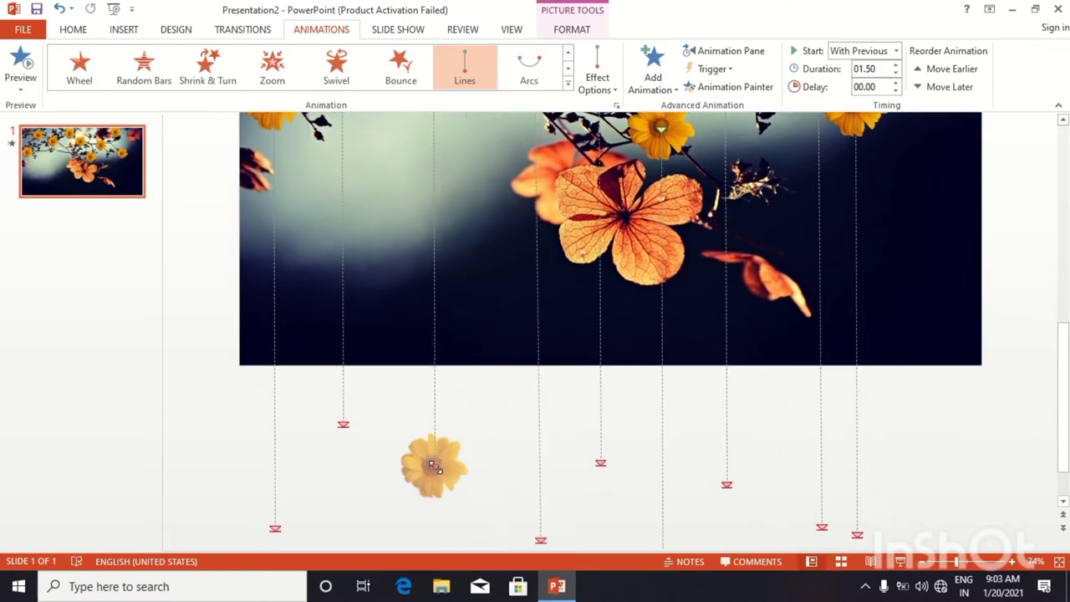
drag(433, 466, 434, 527)
Extend two more flowers' motion paths further below the slide's bottom edge.
click(346, 428)
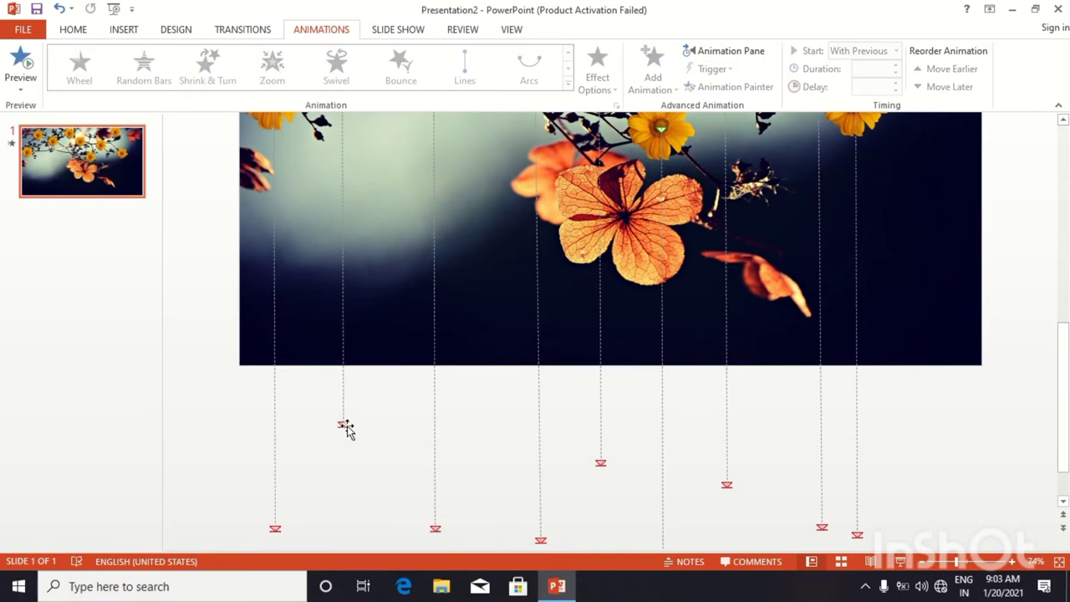
click(346, 428)
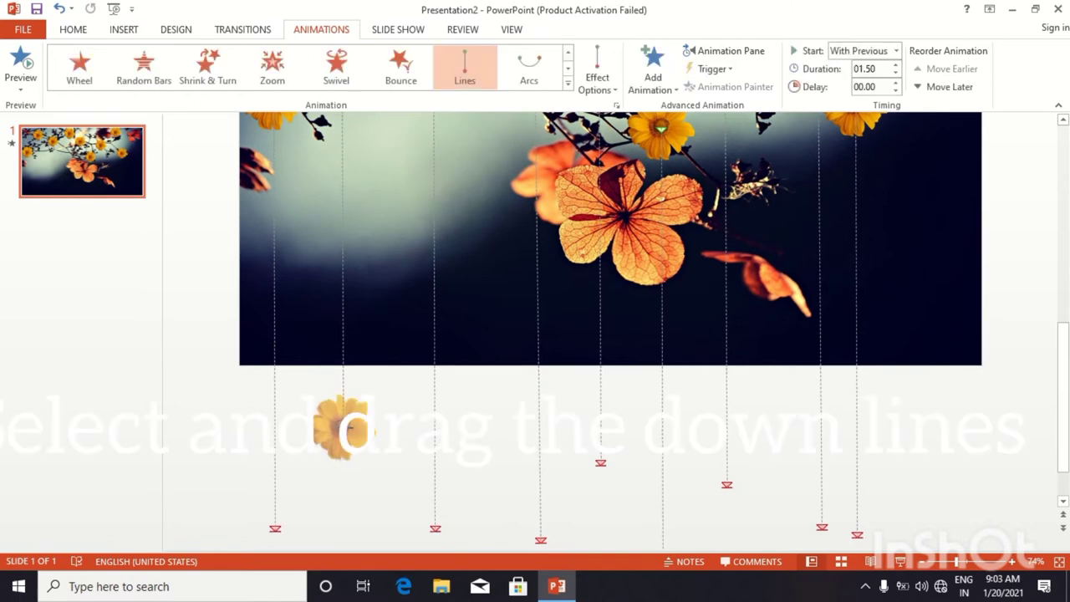
drag(349, 428, 340, 543)
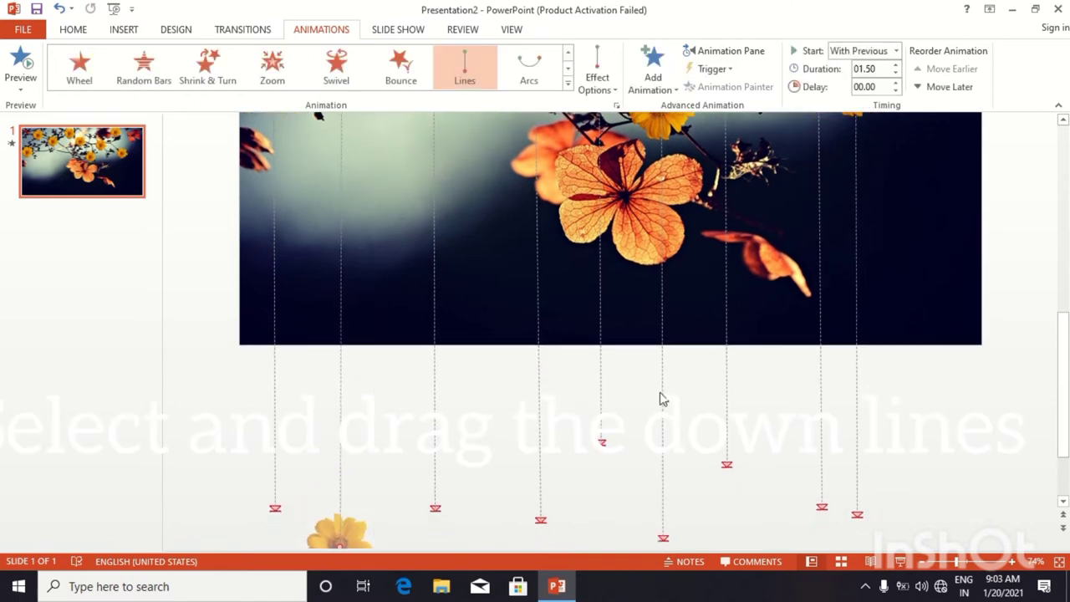
click(608, 424)
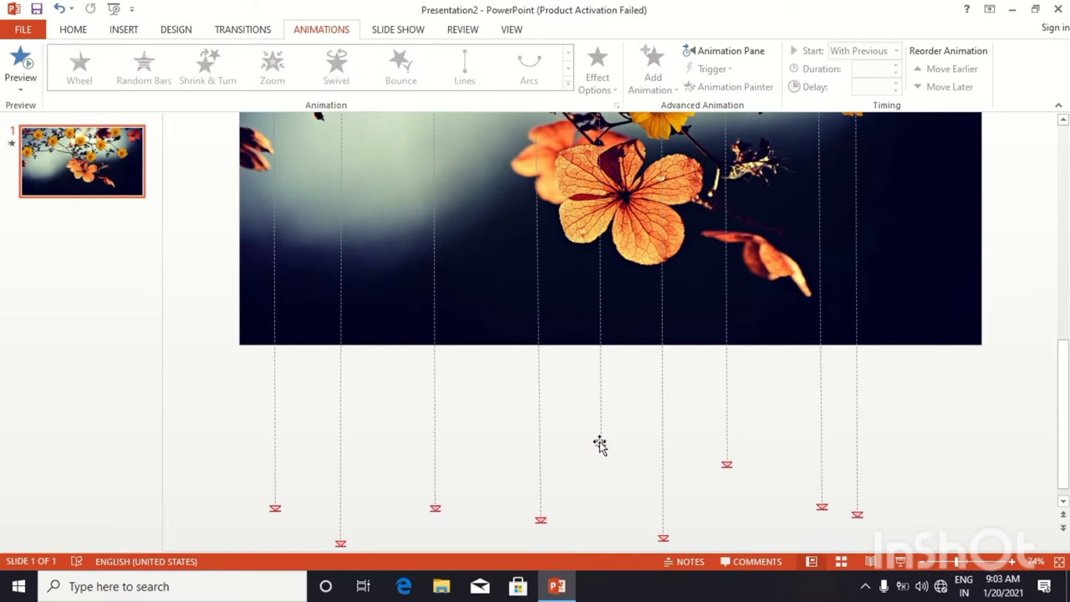
click(599, 444)
drag(600, 444, 608, 535)
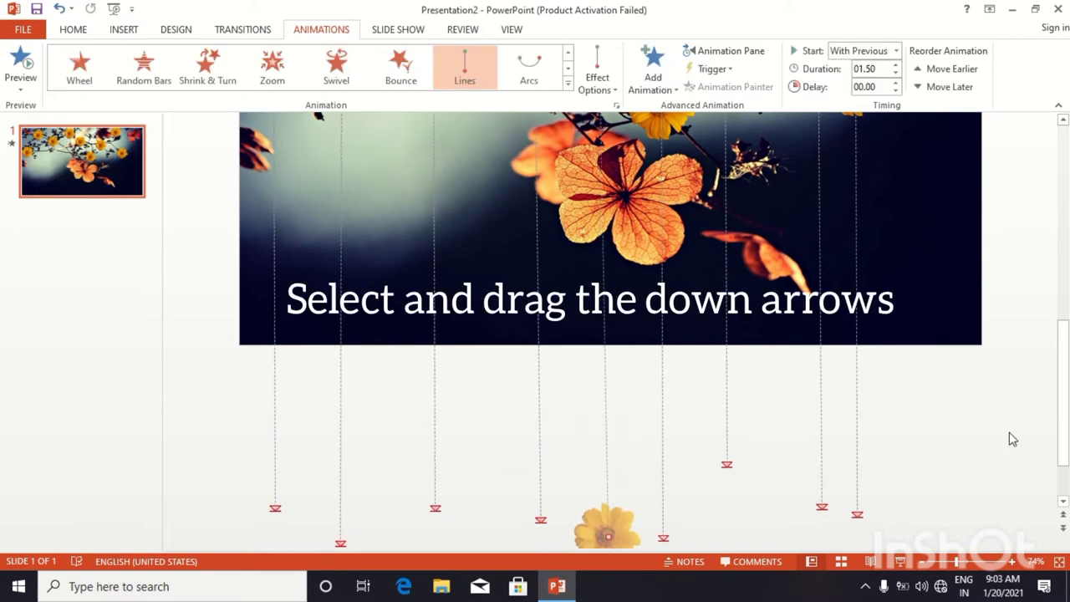
click(728, 462)
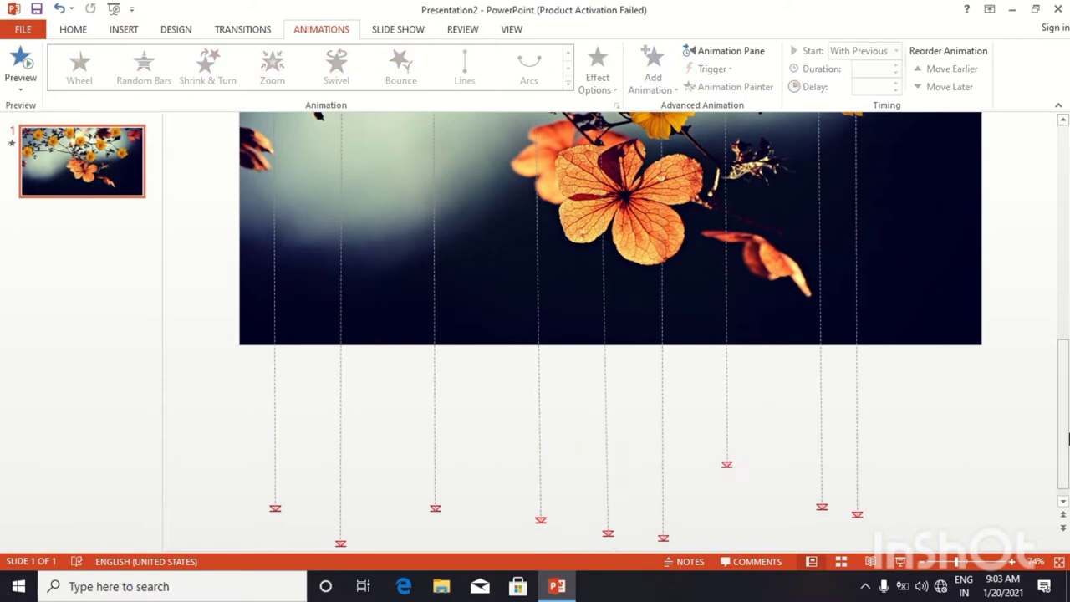
mouse_move(1060, 433)
mouse_down()
mouse_move(1051, 320)
mouse_move(1062, 226)
mouse_up()
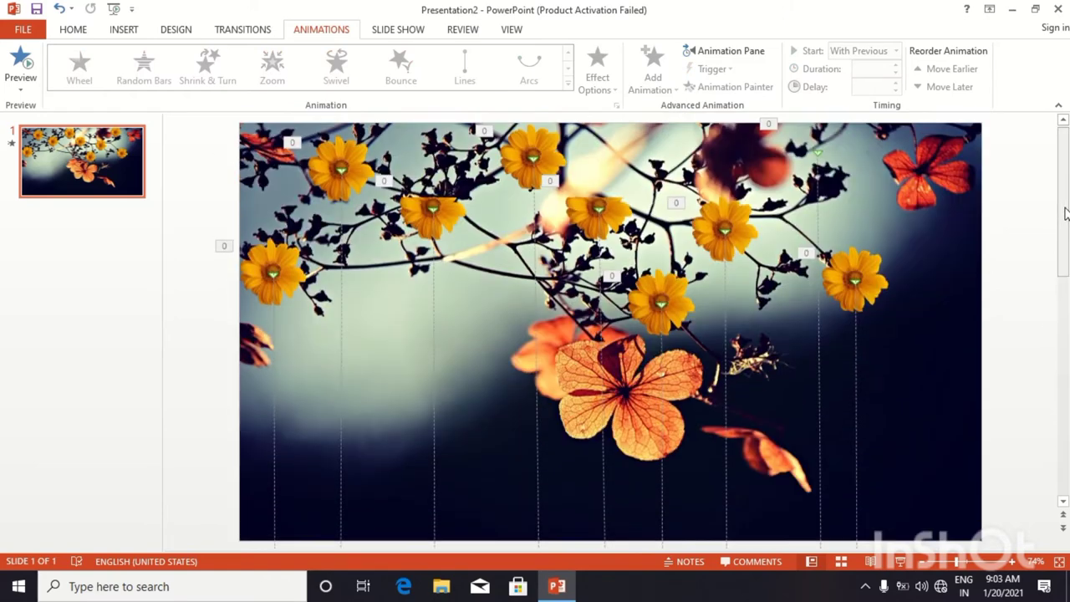
Change the fall durations of the top flower and another flower with the Duration spinner.
click(288, 266)
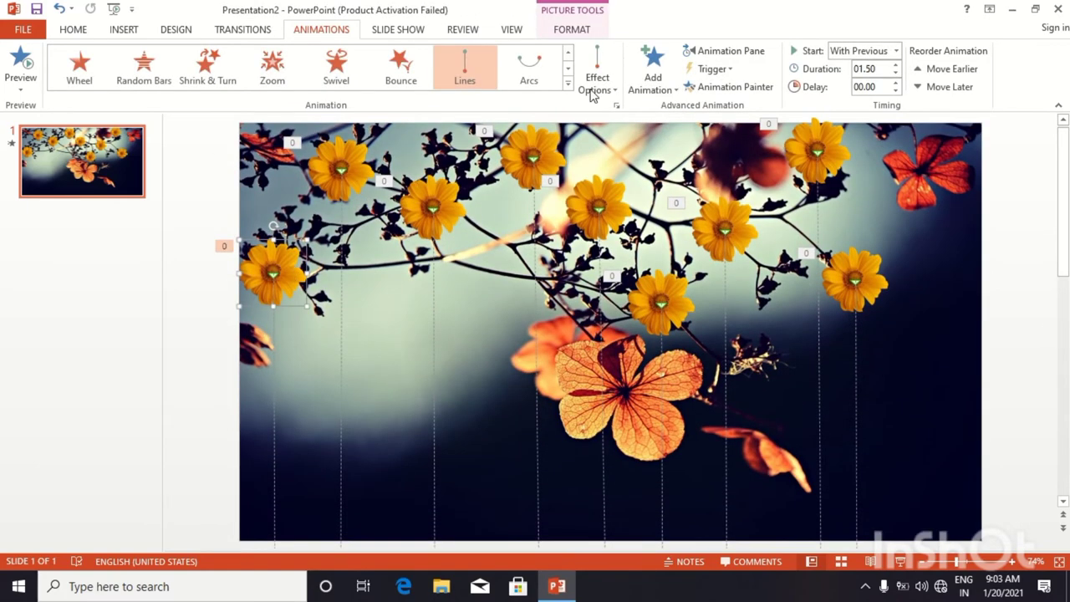
click(350, 161)
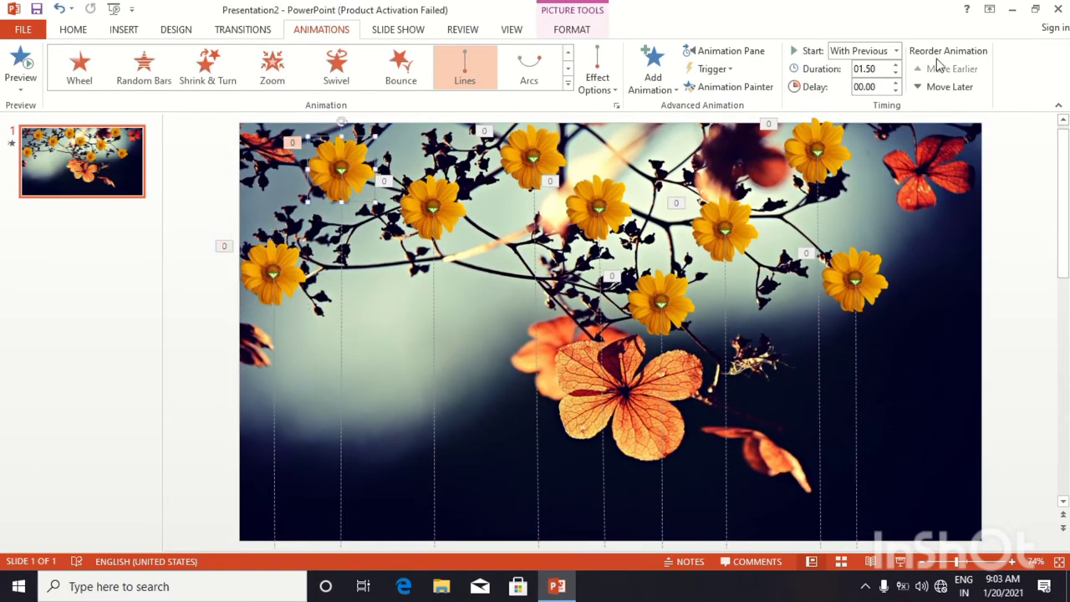
click(894, 72)
click(894, 72)
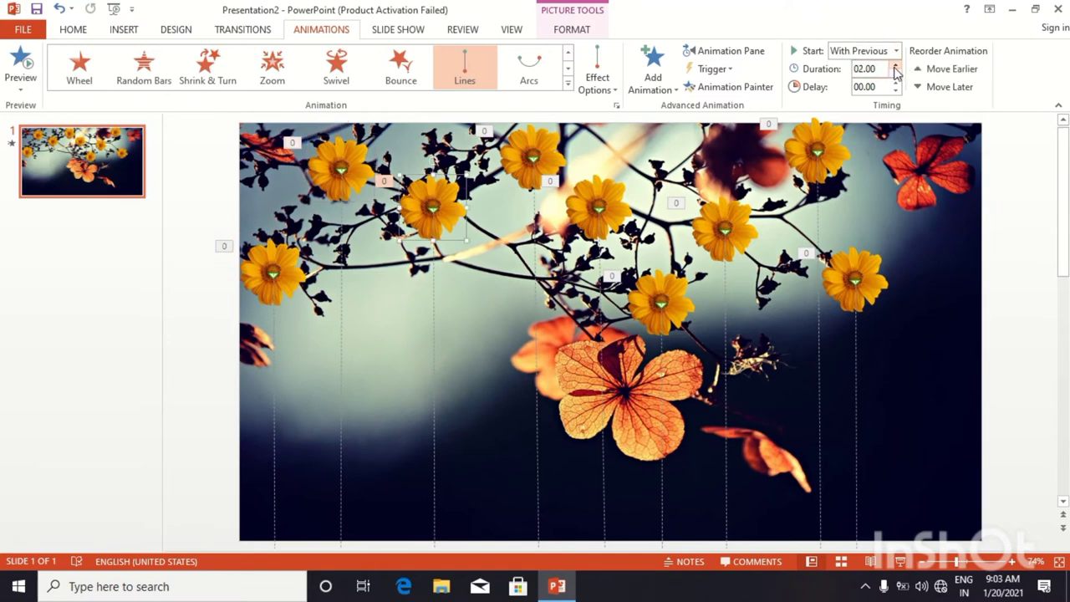
click(895, 72)
click(895, 71)
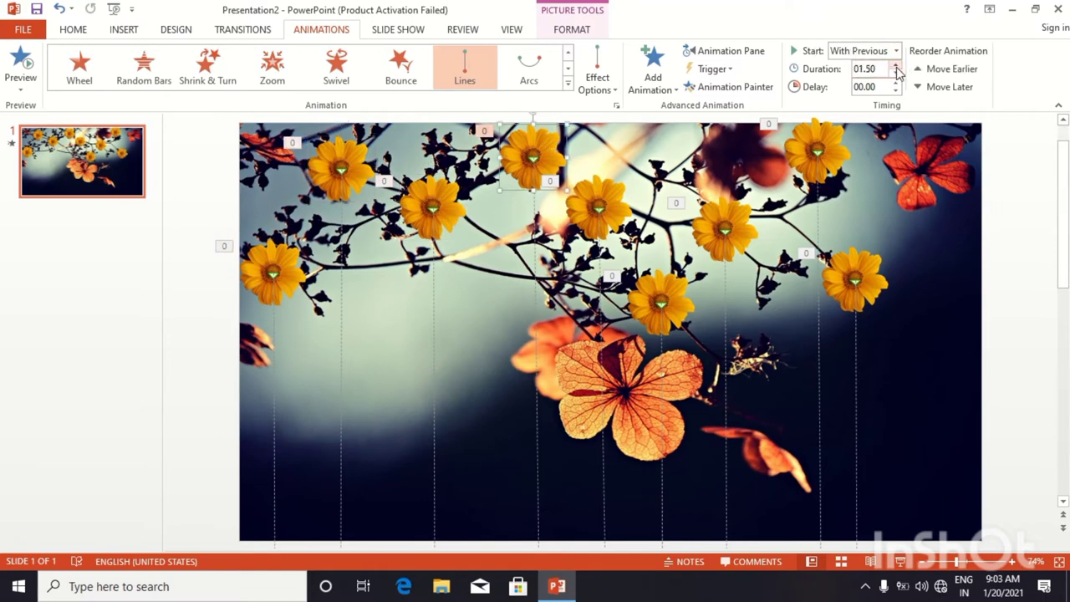
click(592, 208)
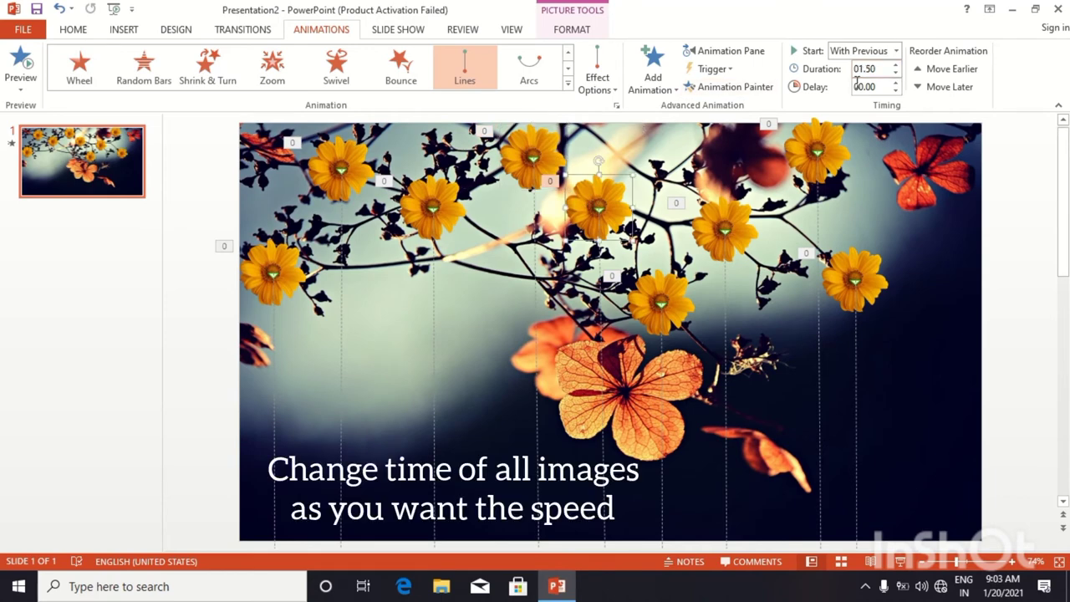
click(895, 73)
click(895, 73)
click(895, 64)
click(895, 64)
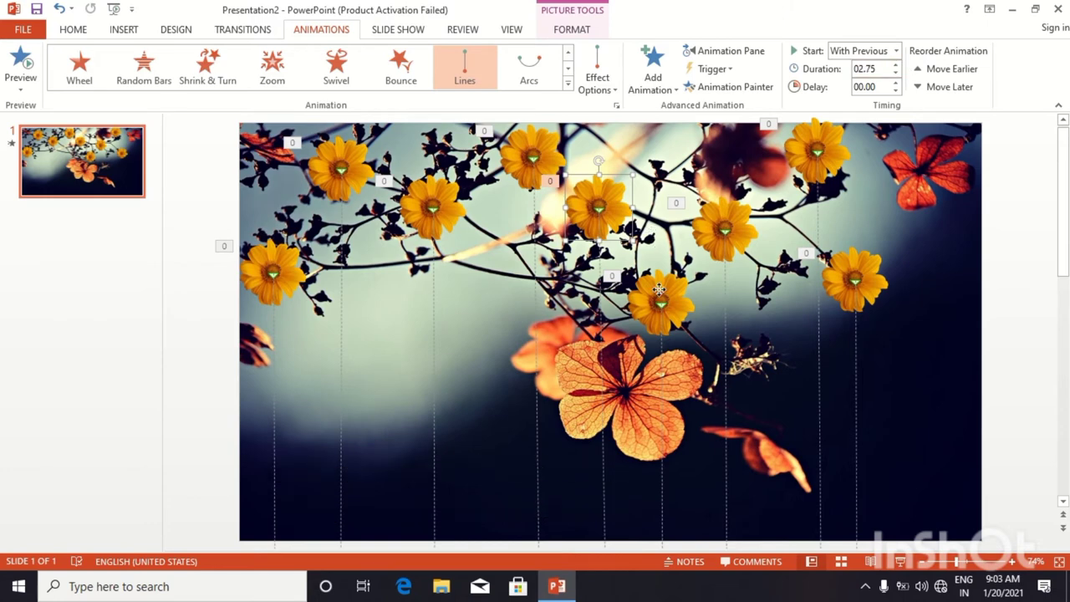
Lengthen the right-hand flower's fall duration to 3.00 seconds.
click(659, 290)
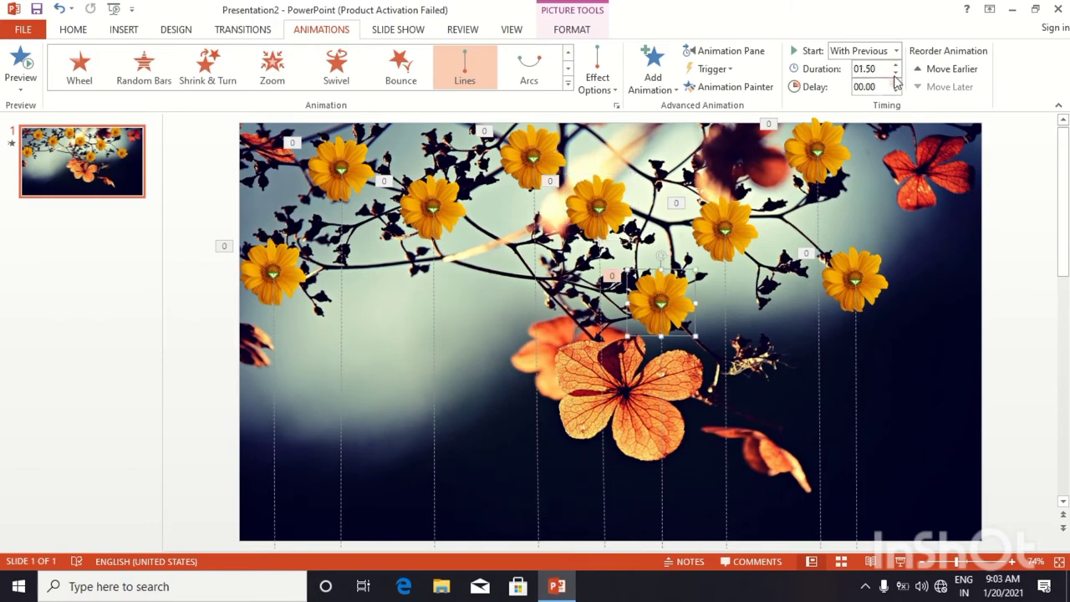
key(Tab)
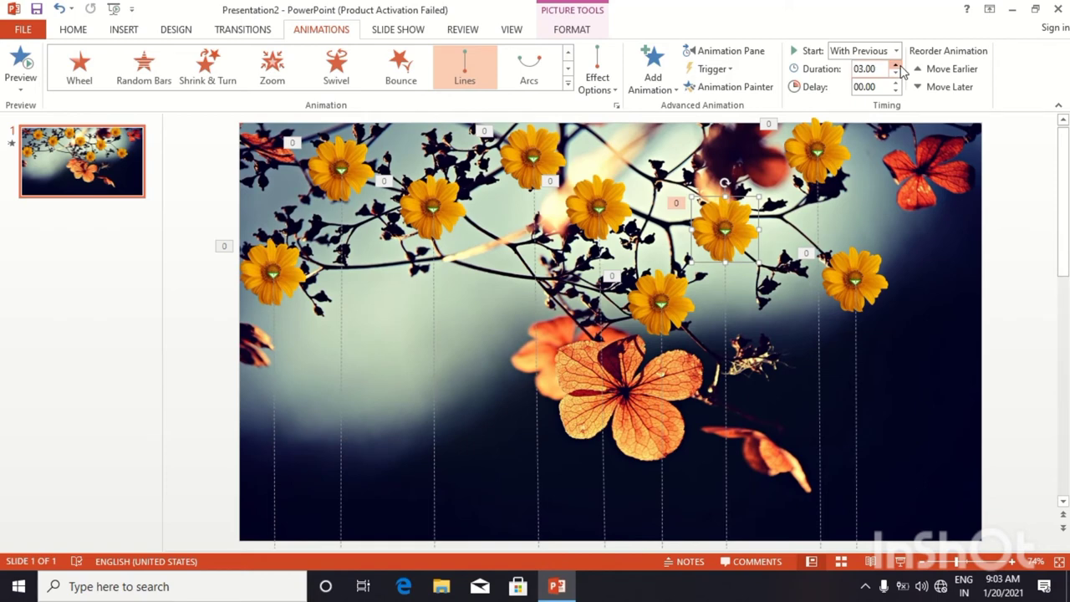
click(826, 154)
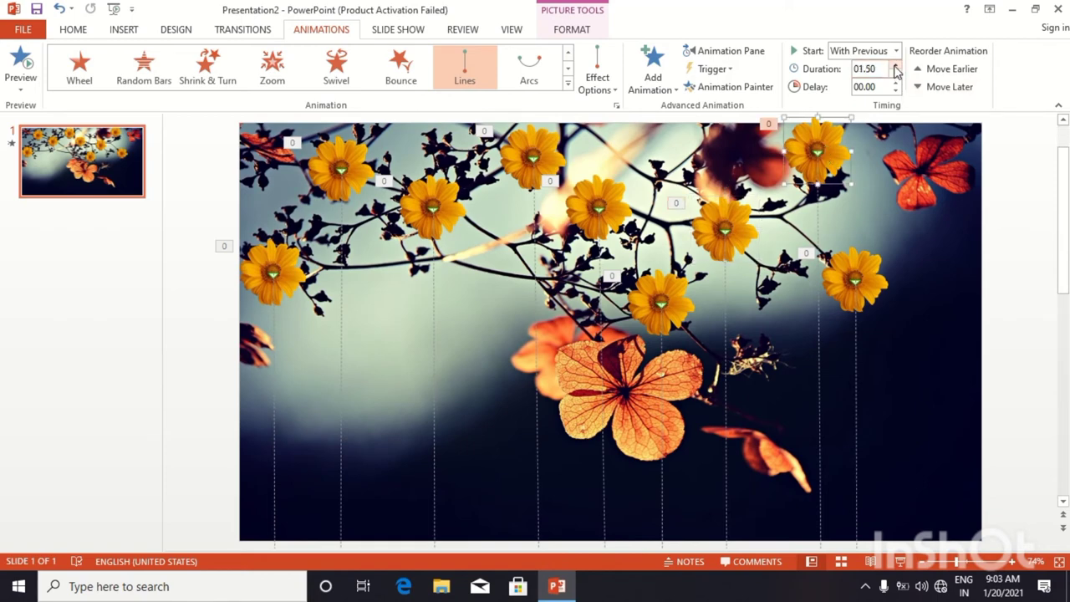
click(848, 255)
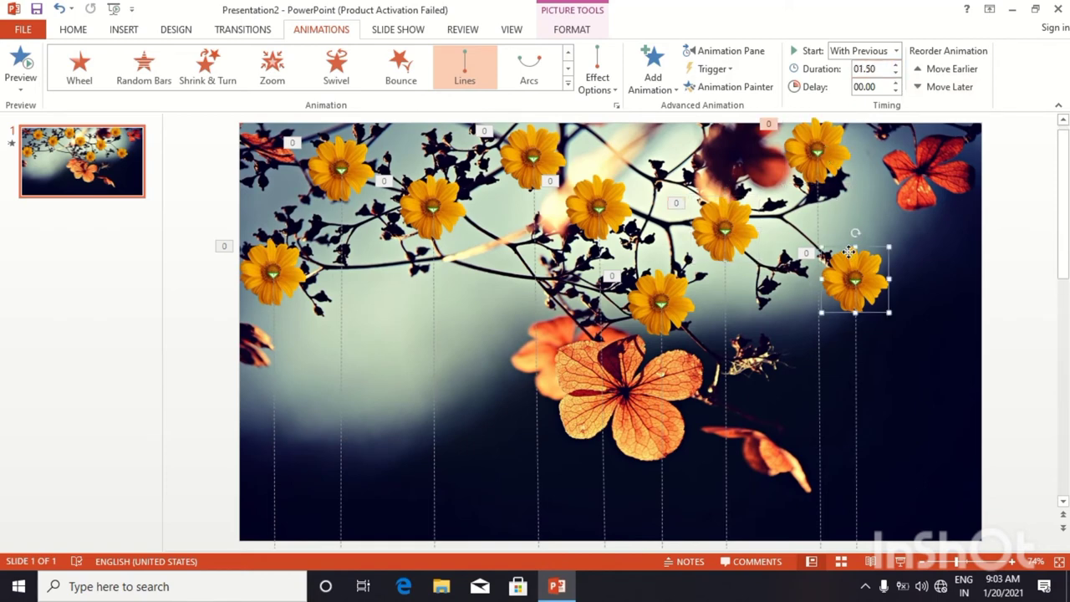
click(895, 65)
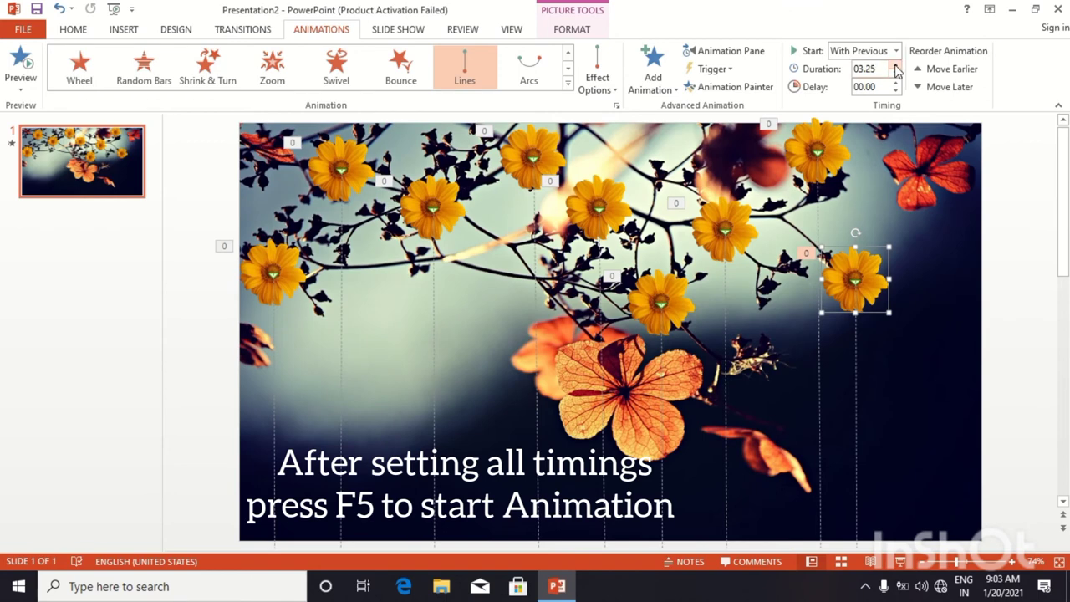
click(152, 353)
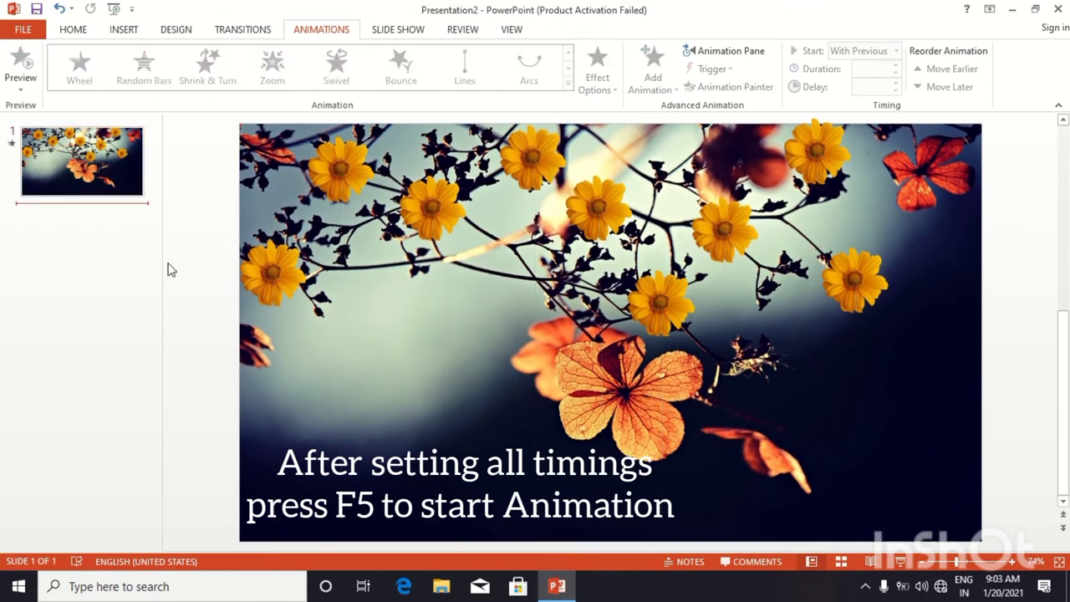
click(398, 29)
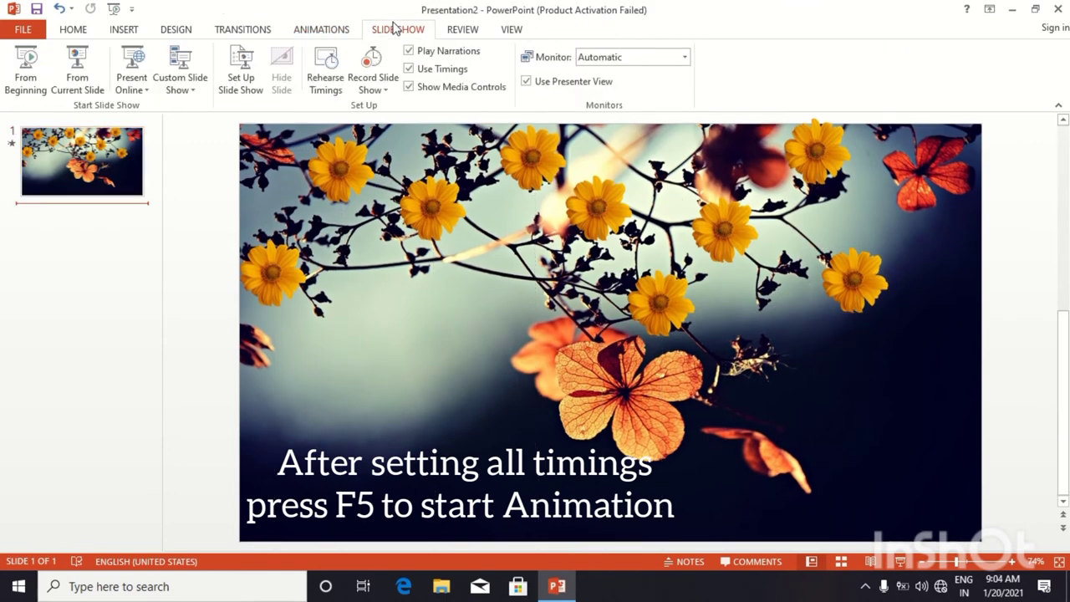
Play the slide show from the current slide, watch the flowers fall, then exit to editing.
click(77, 75)
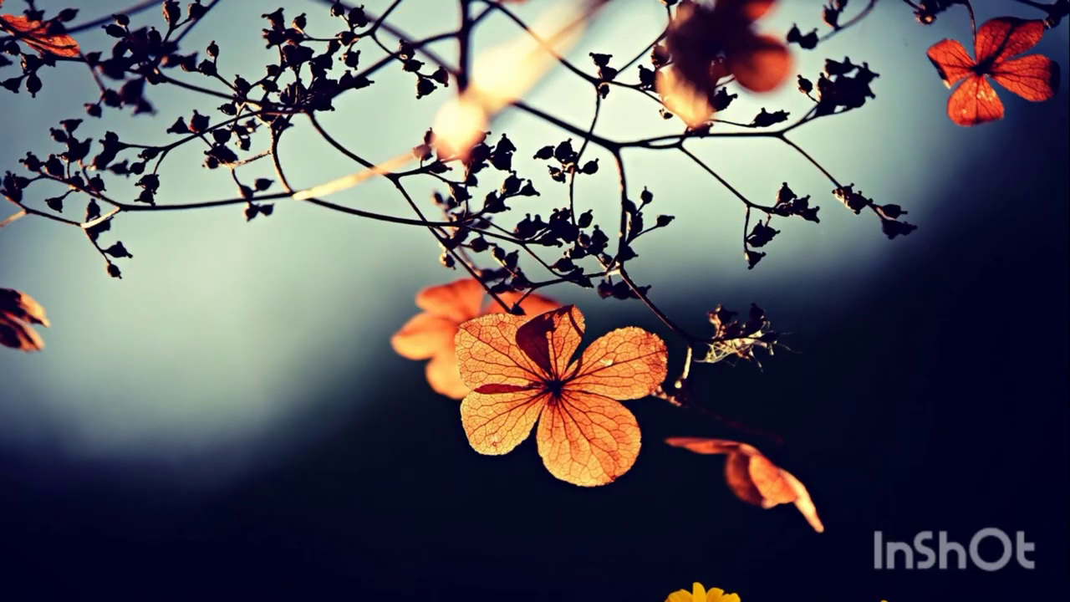
click(276, 259)
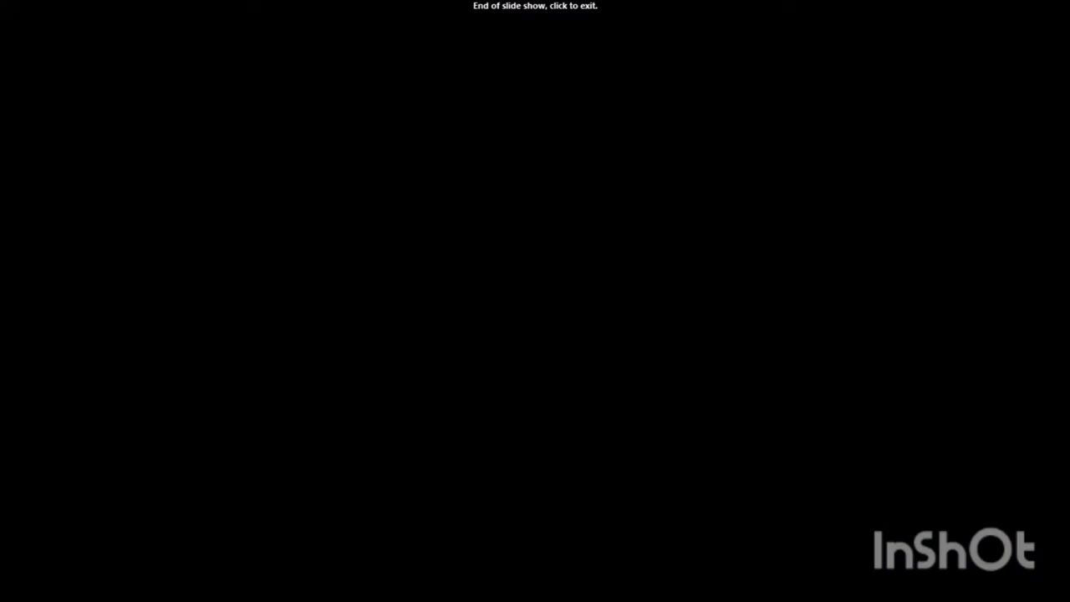
click(277, 259)
click(277, 259)
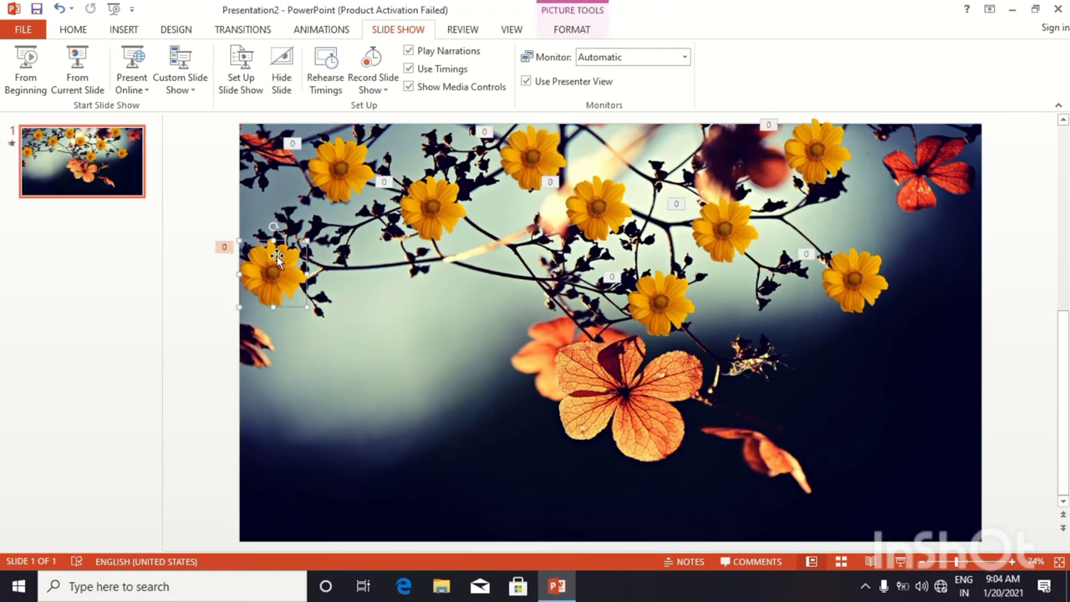
Lengthen the top-left flower's fall duration and shorten the next flower's fall to 2 seconds.
click(321, 30)
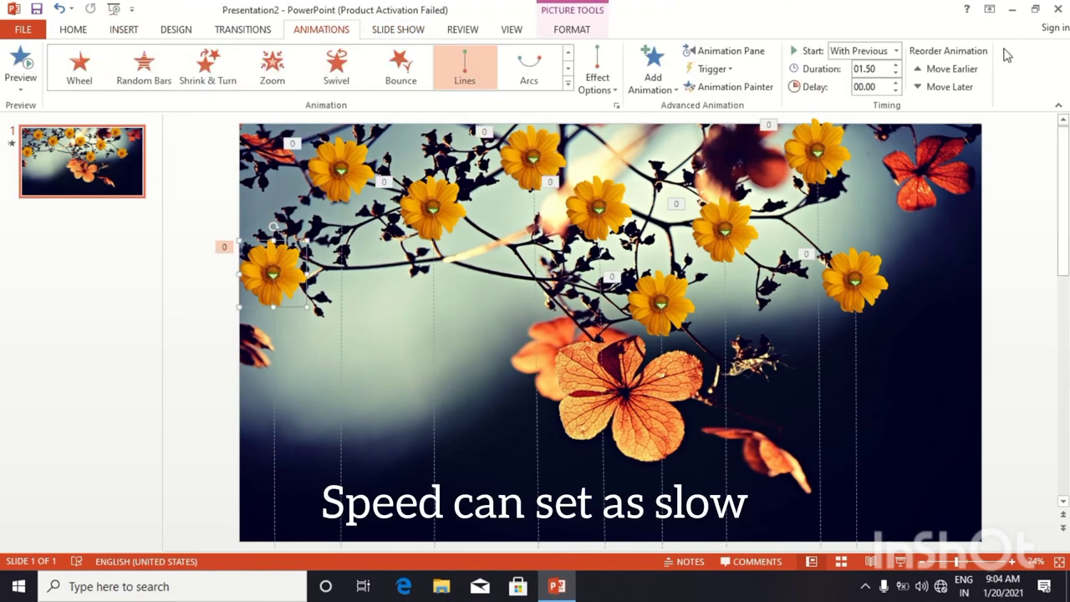
click(354, 177)
double_click(894, 66)
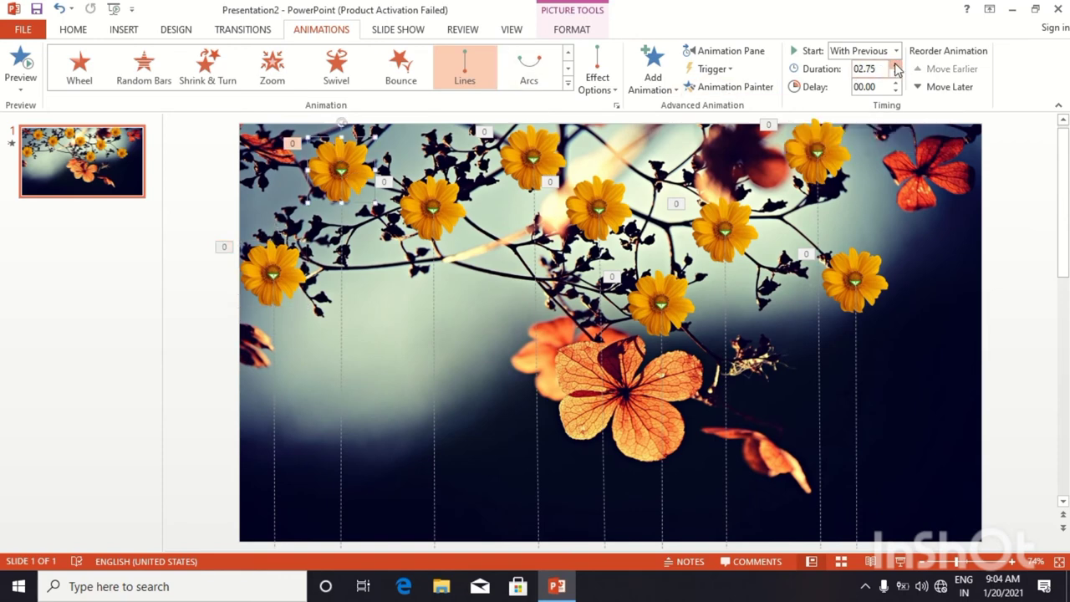
click(433, 197)
click(894, 74)
click(895, 73)
click(895, 73)
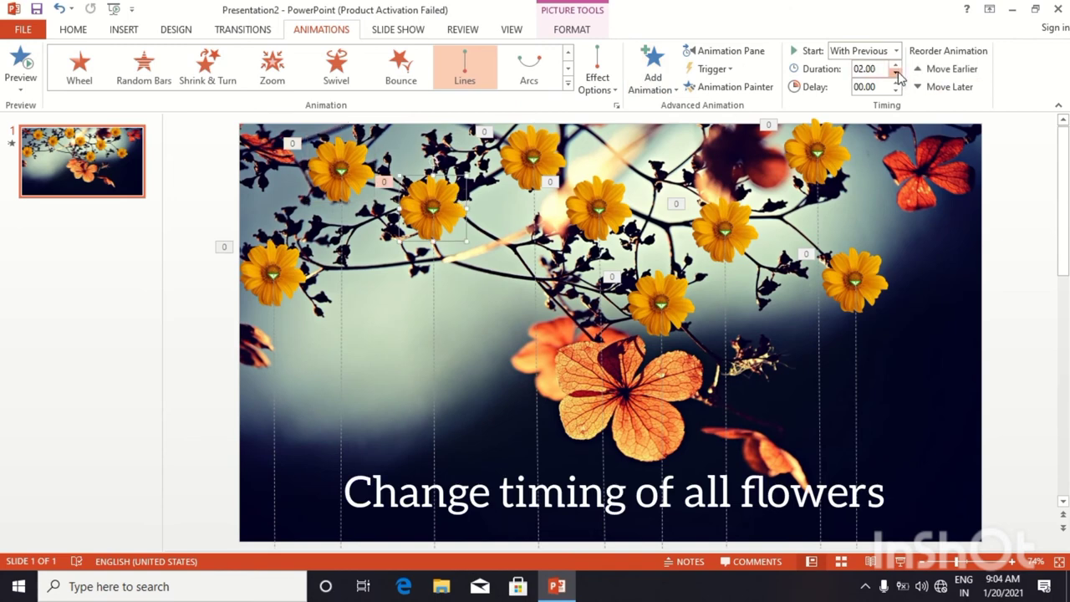
Lengthen the top-right flower's fall, up to 04.50 seconds, then start the slide show with F5.
click(549, 166)
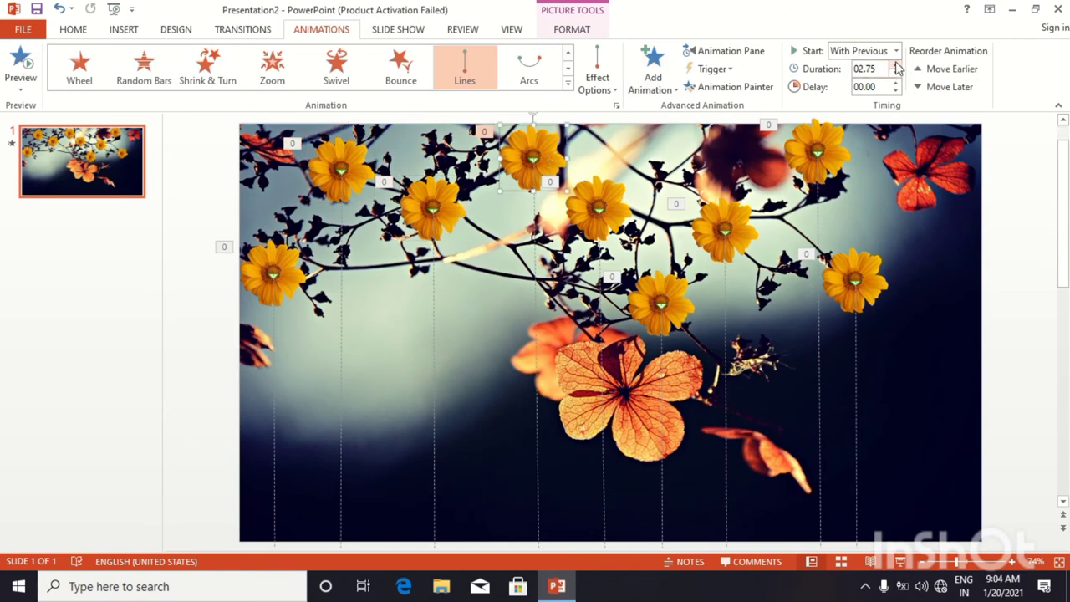
click(611, 222)
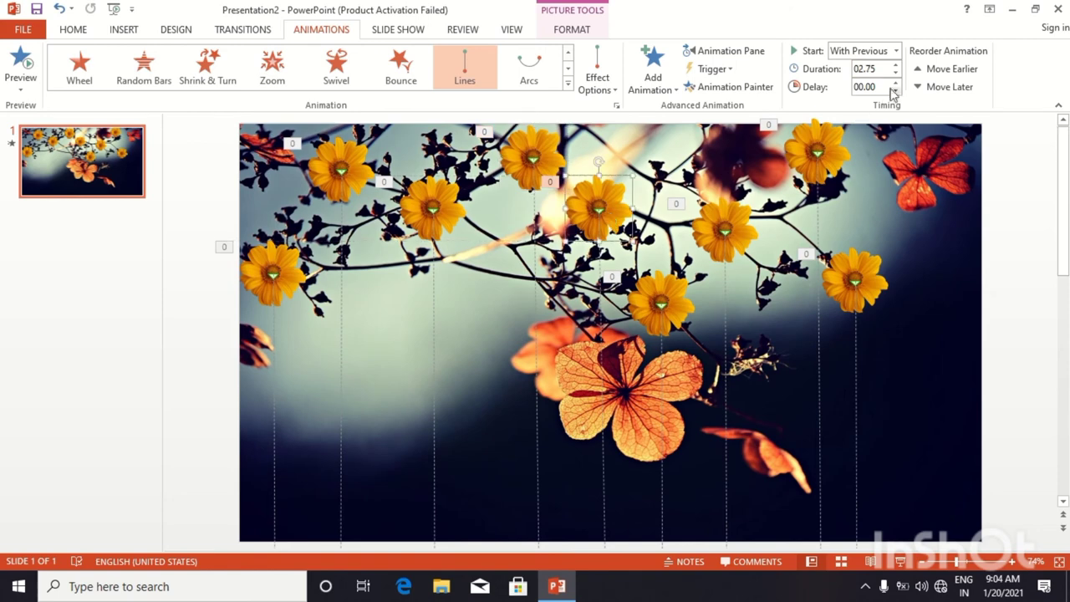
click(640, 306)
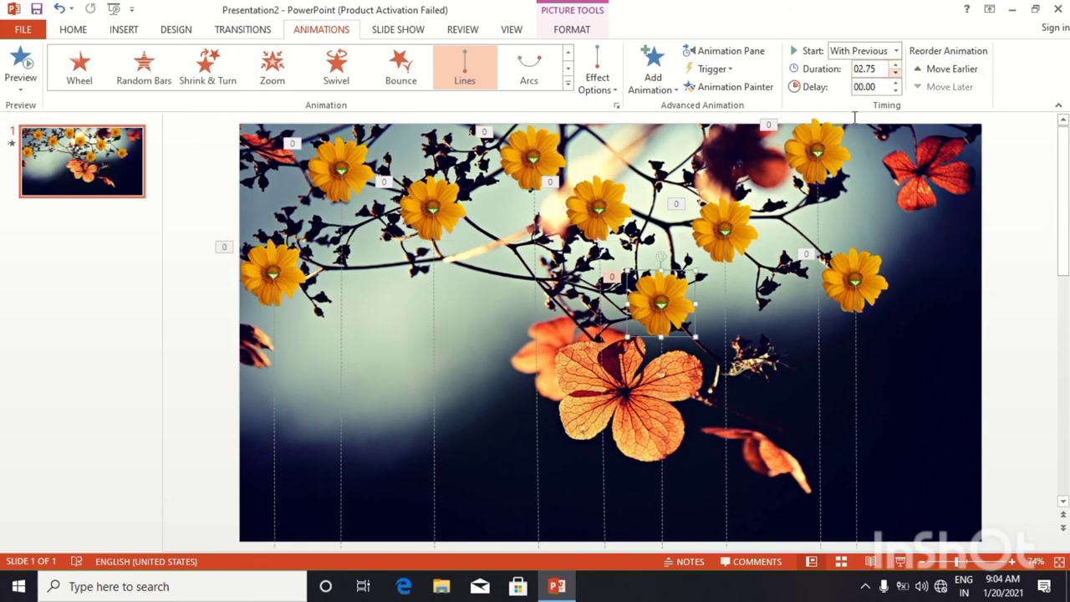
click(755, 231)
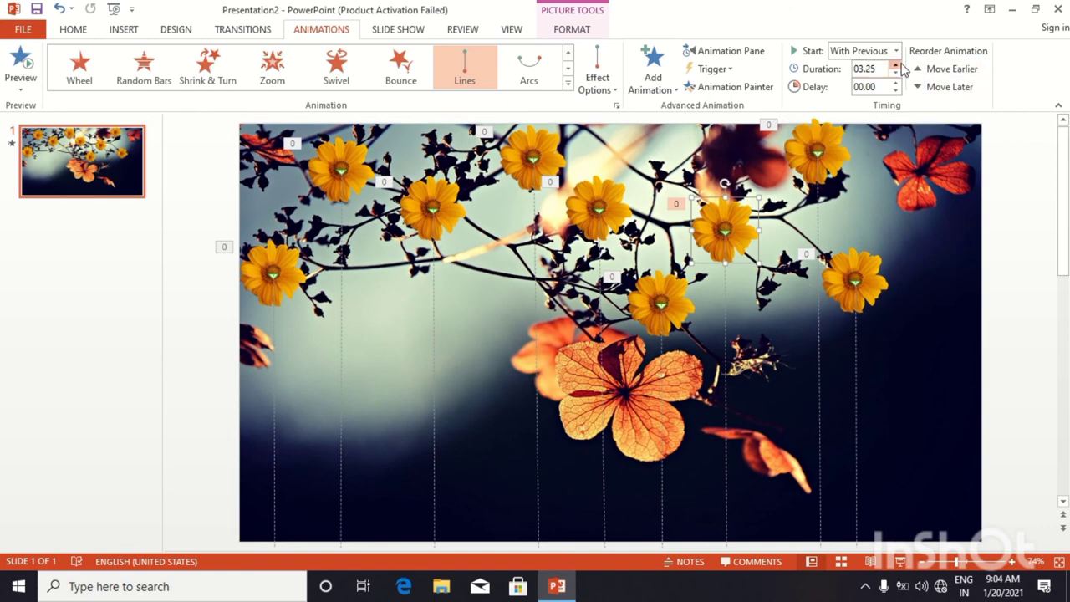
key(Tab)
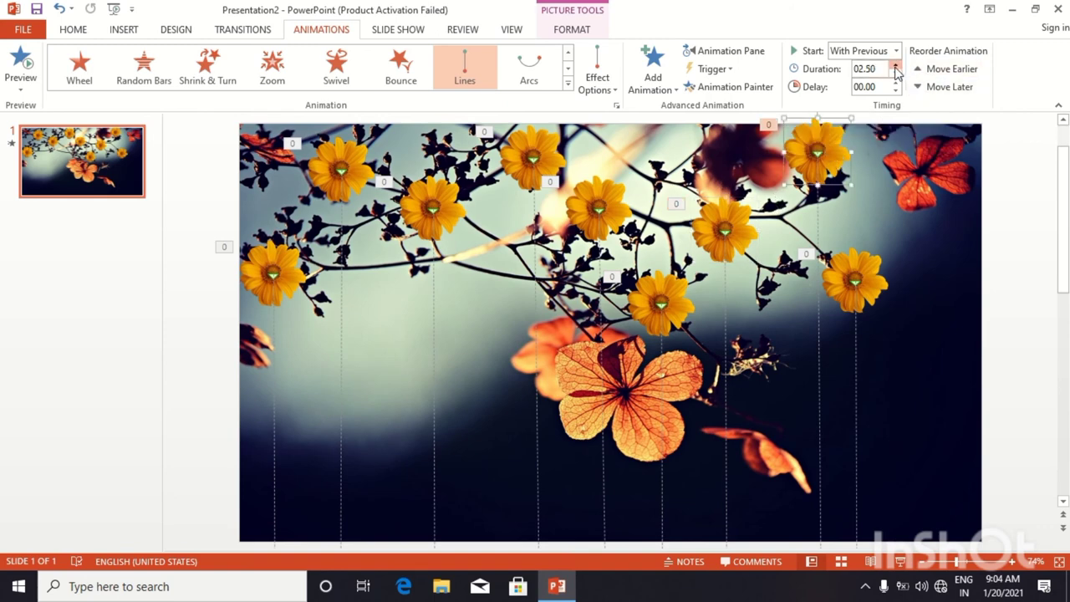
click(894, 67)
click(850, 251)
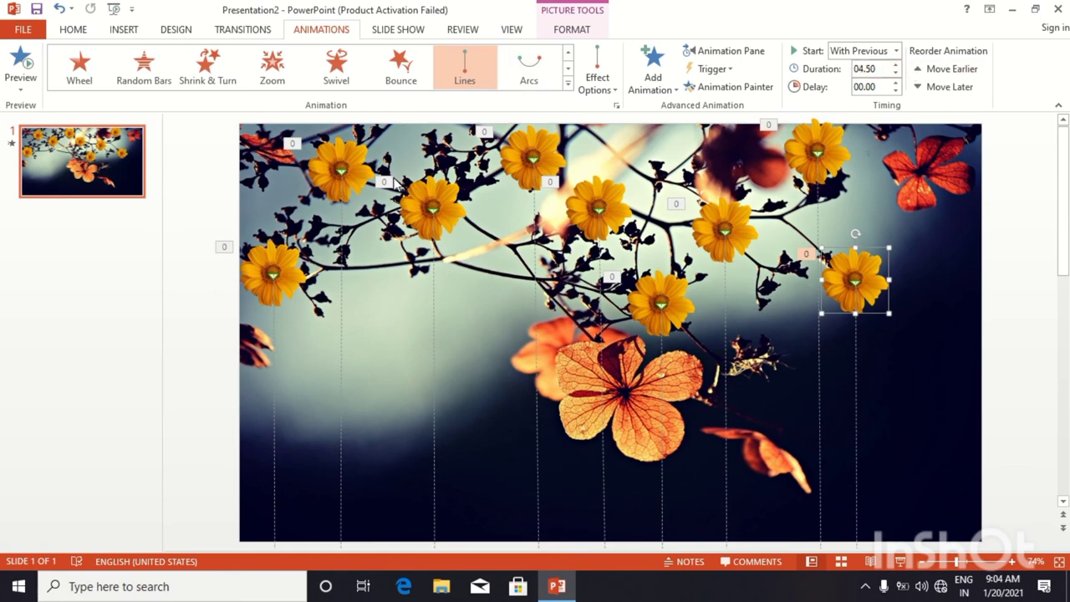
click(185, 339)
click(248, 37)
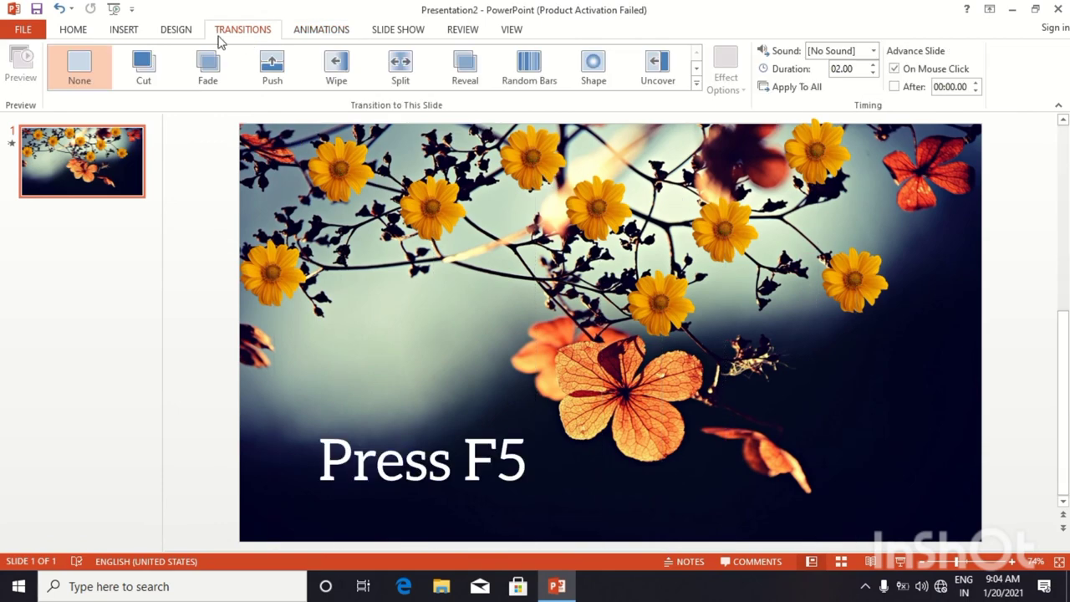
key(F5)
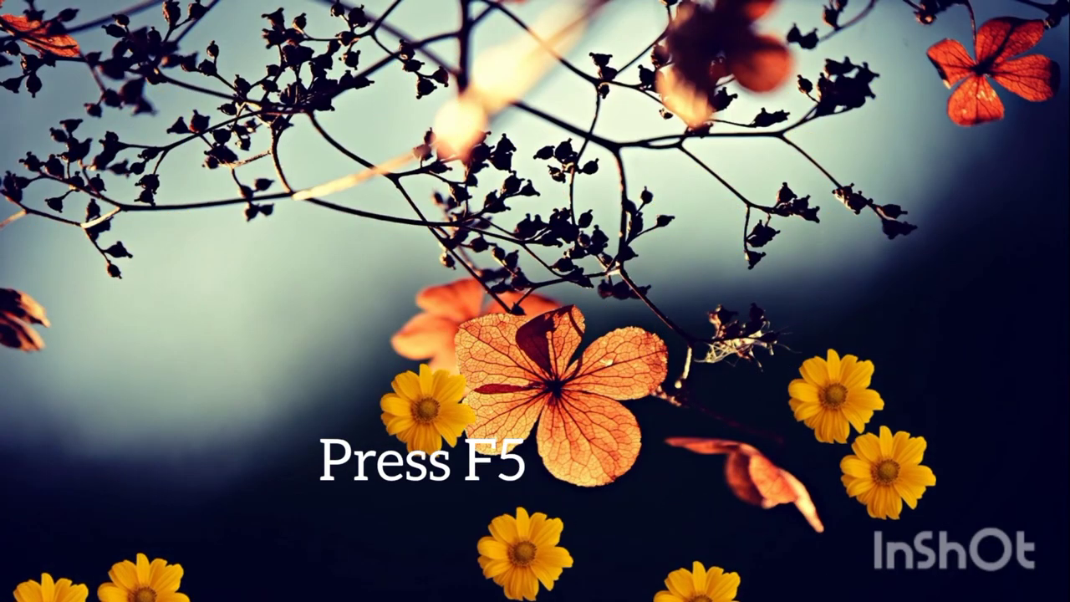